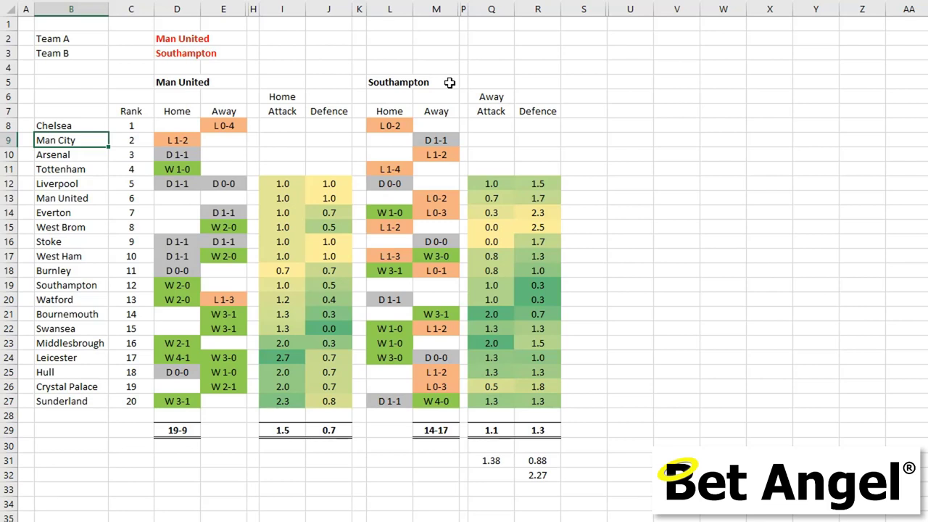
Examine Man United's home and away results against the ranked teams, comparing top-half and bottom-half opponents and the fixtures without results
{"action": "left_click_drag", "start_coordinate": [79, 125], "coordinate": [63, 399]}
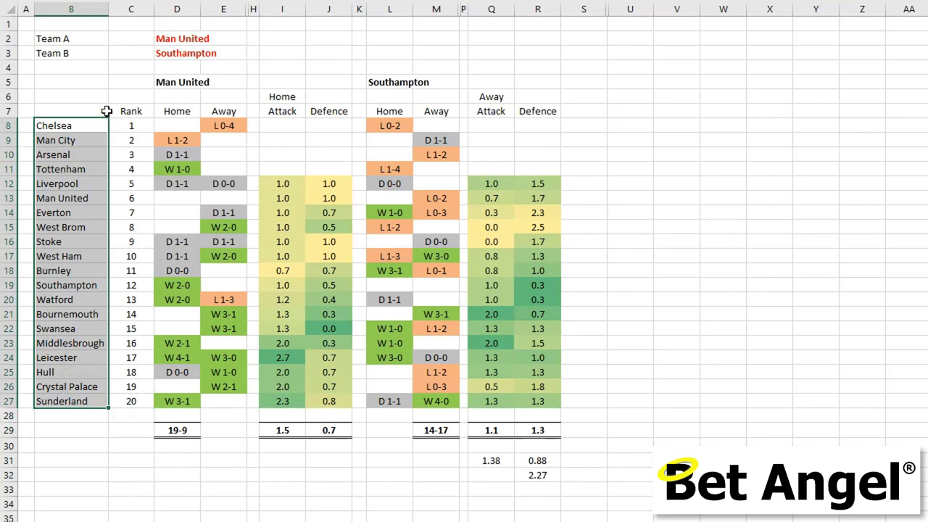
{"action": "left_click", "coordinate": [175, 121]}
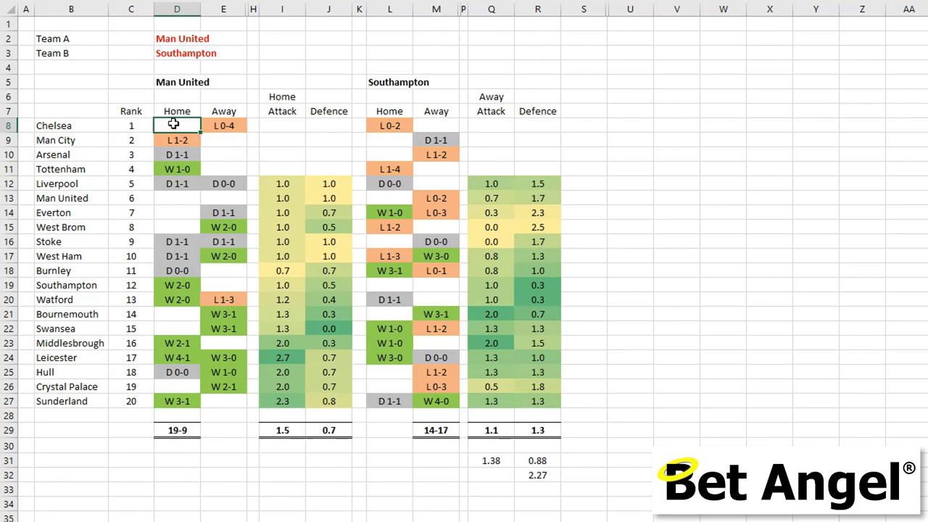
{"action": "mouse_move", "coordinate": [179, 126]}
{"action": "left_mouse_down"}
{"action": "mouse_move", "coordinate": [245, 190]}
{"action": "mouse_move", "coordinate": [222, 254]}
{"action": "left_mouse_up"}
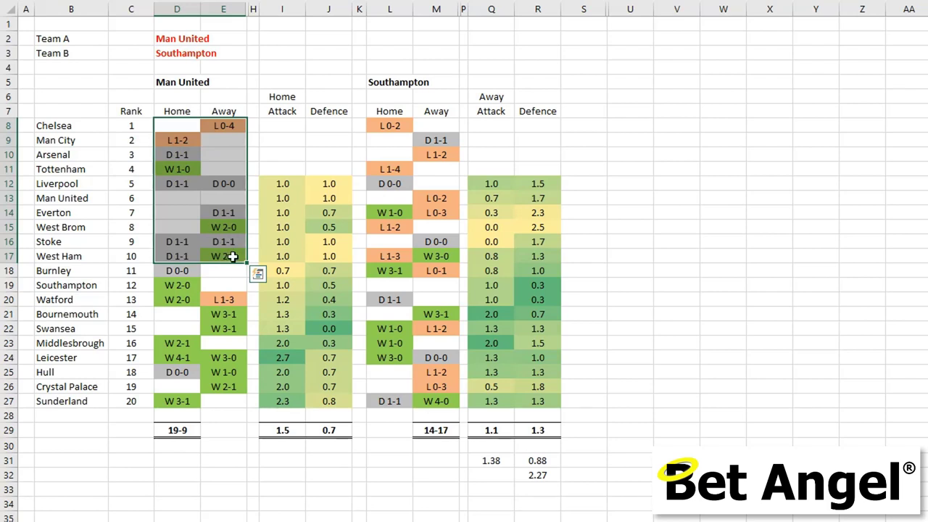
{"action": "left_click", "coordinate": [219, 156]}
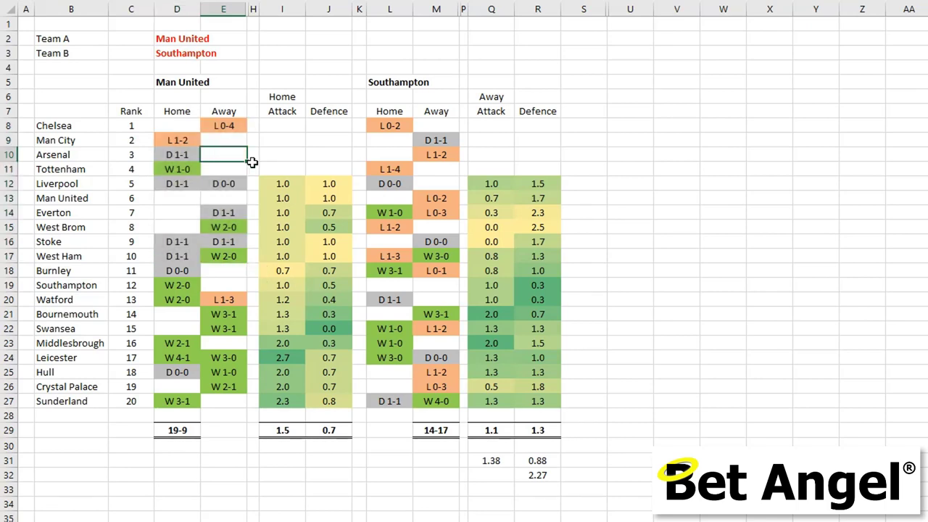
{"action": "left_click_drag", "start_coordinate": [192, 271], "coordinate": [234, 400]}
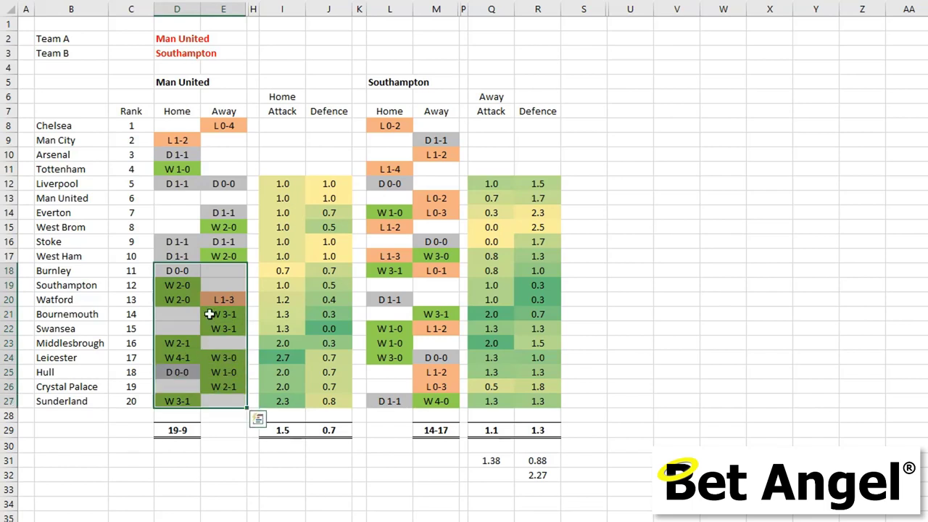
{"action": "left_click_drag", "start_coordinate": [180, 197], "coordinate": [179, 227]}
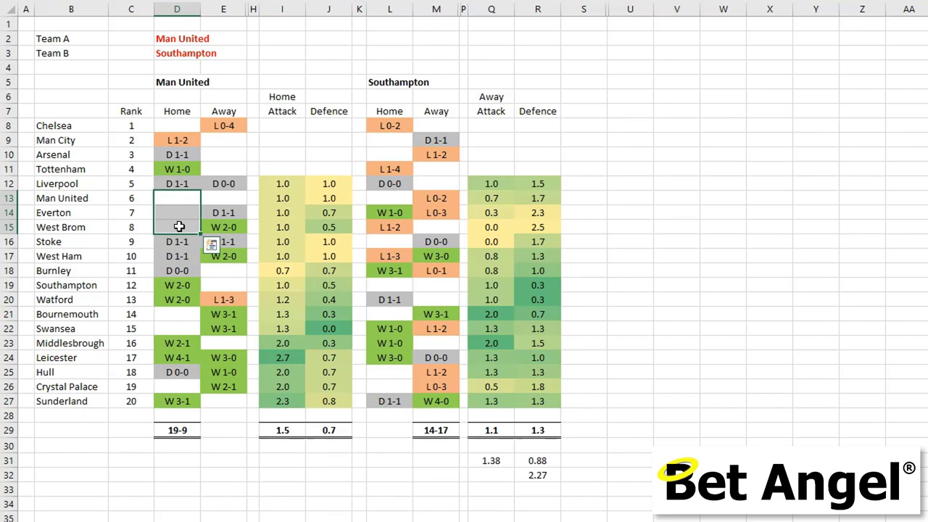
{"action": "left_click", "coordinate": [179, 204]}
{"action": "left_click_drag", "start_coordinate": [178, 210], "coordinate": [176, 231]}
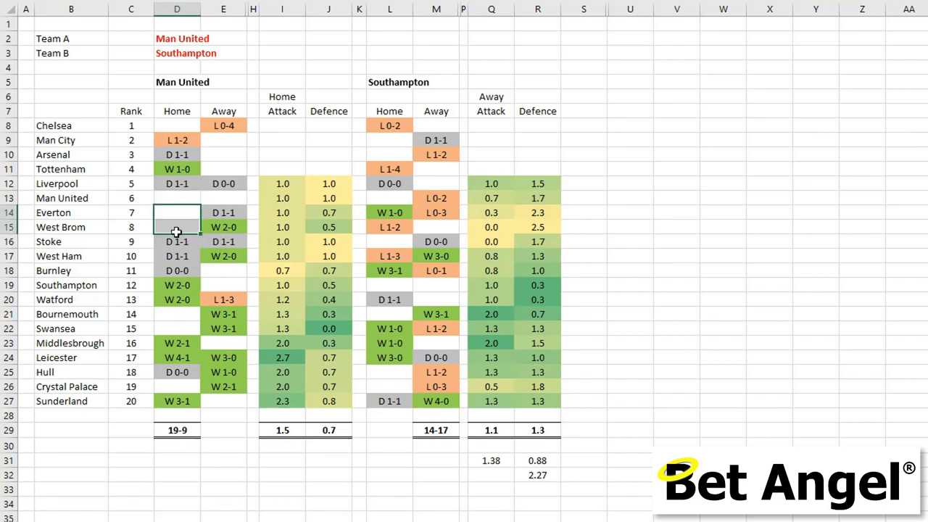
{"action": "key", "text": "ctrl+v"}
{"action": "left_click_drag", "start_coordinate": [227, 142], "coordinate": [230, 161]}
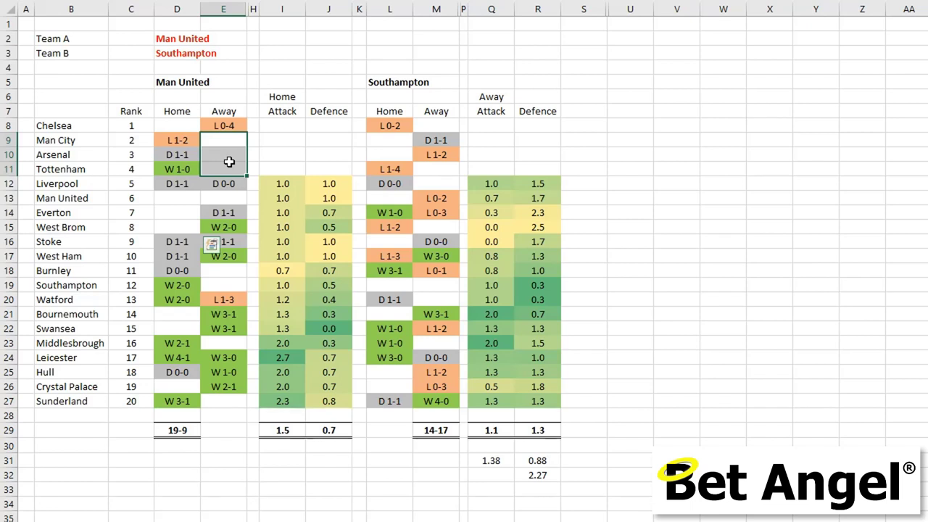
{"action": "left_click", "coordinate": [181, 125]}
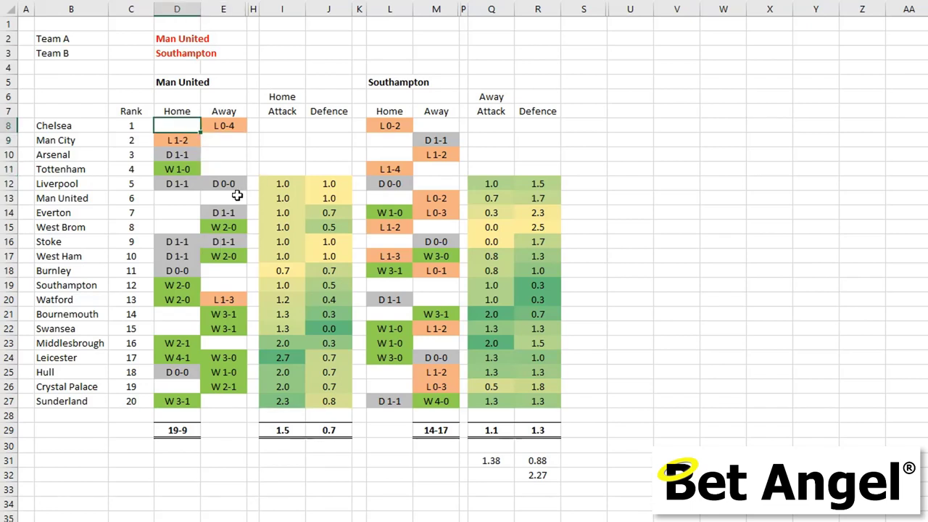
Examine Southampton's home and away results against higher-ranked teams, including the away results from Man City down to Watford
{"action": "left_click", "coordinate": [401, 227]}
{"action": "left_click_drag", "start_coordinate": [402, 227], "coordinate": [434, 127]}
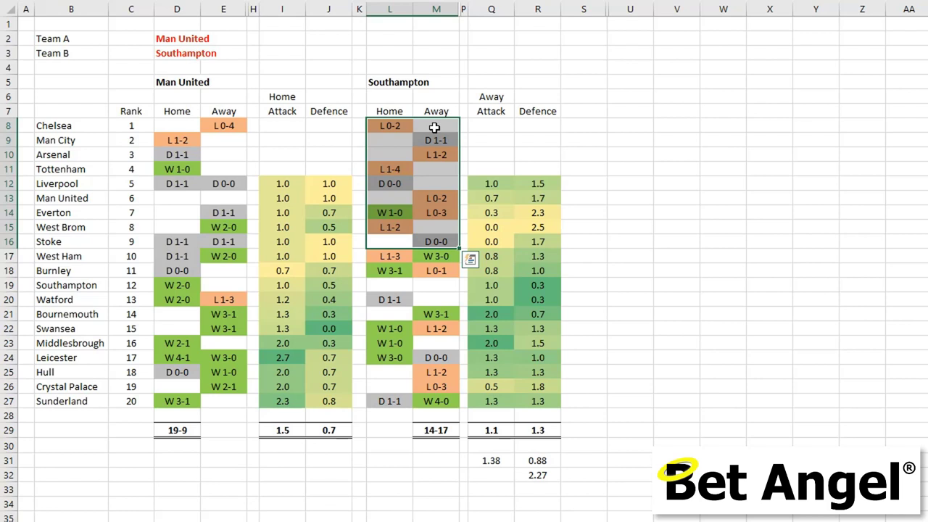
{"action": "left_click", "coordinate": [435, 127]}
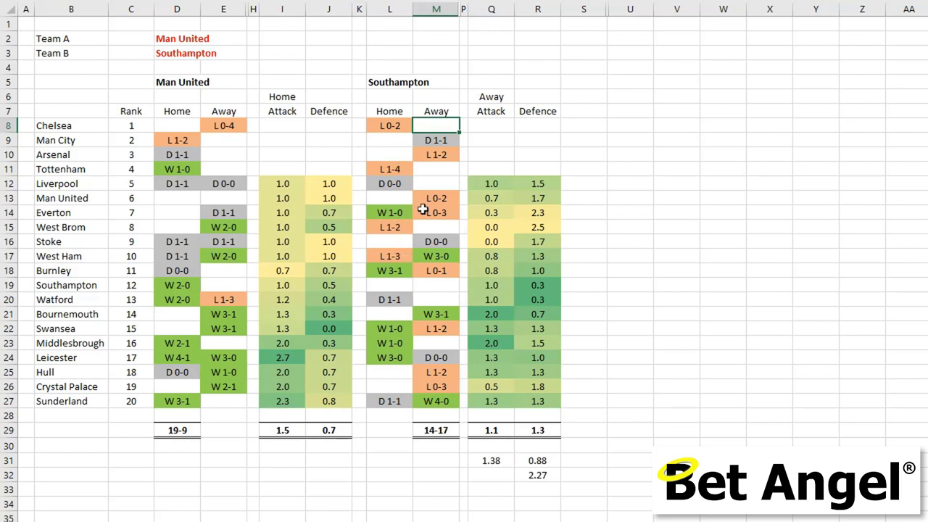
{"action": "left_click_drag", "start_coordinate": [444, 140], "coordinate": [444, 298]}
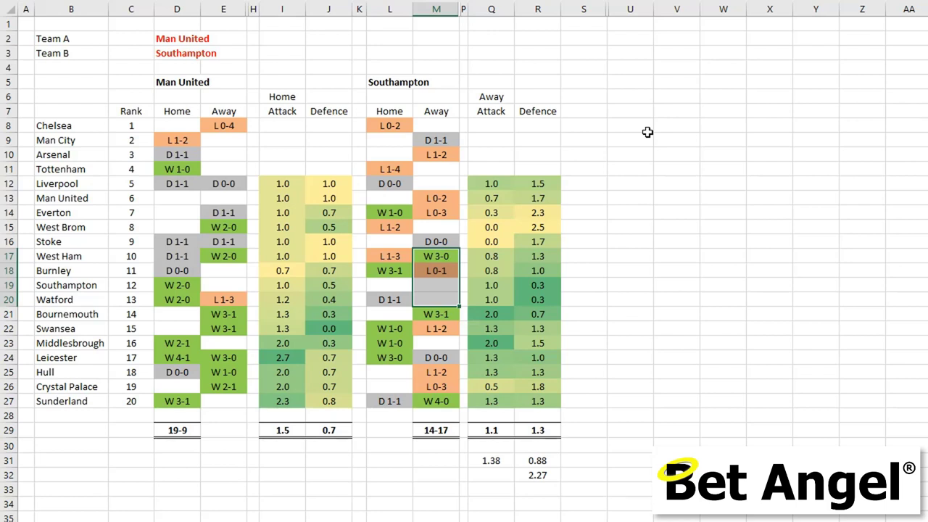
{"action": "left_click", "coordinate": [187, 38]}
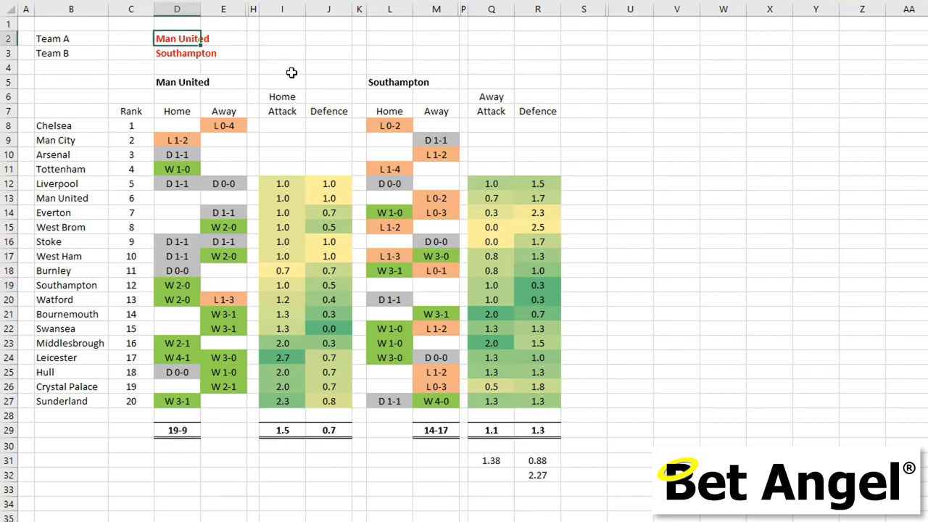
{"action": "type", "text": "Soutg"}
{"action": "key", "text": "BackSpace"}
{"action": "type", "text": "hampton"}
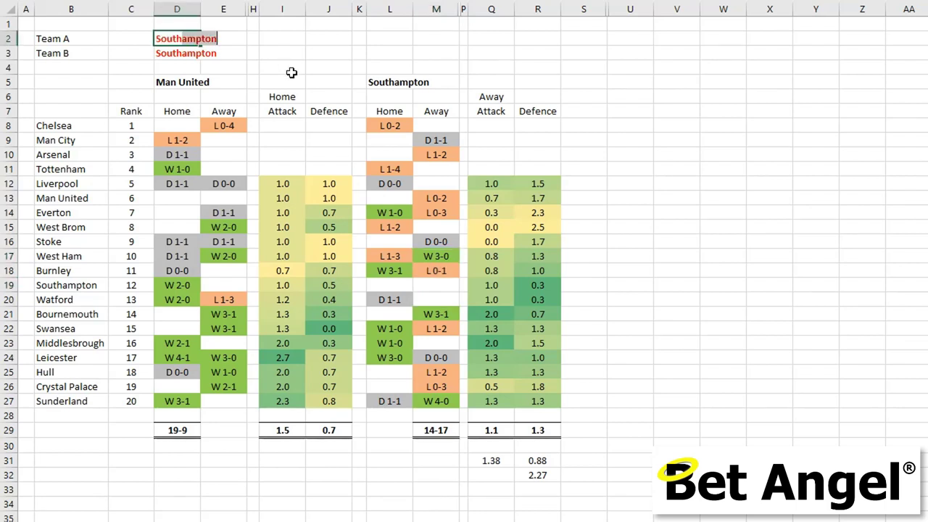
{"action": "key", "text": "Escape"}
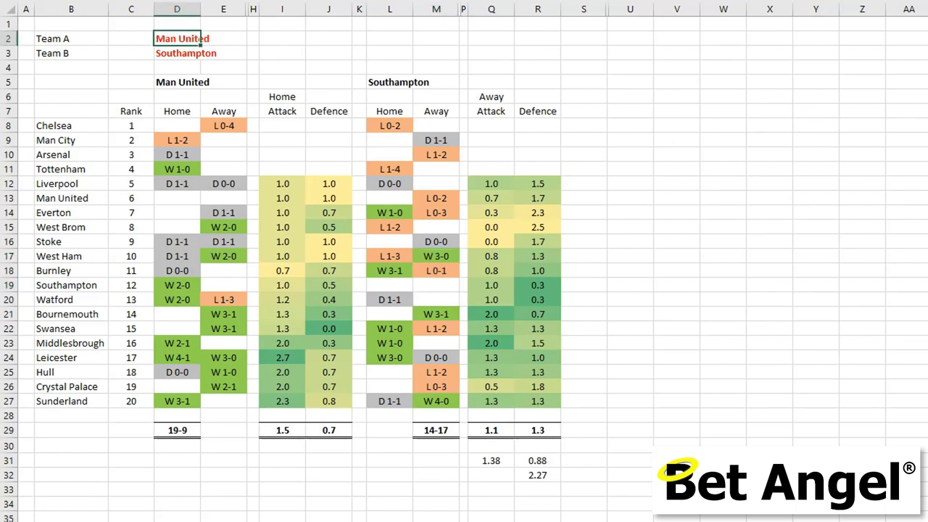
Review Man United's home attack and defence averages against teams ranked 7 to 14, and enter 1 in V6 and 0.6 in W6
{"action": "left_click", "coordinate": [281, 434]}
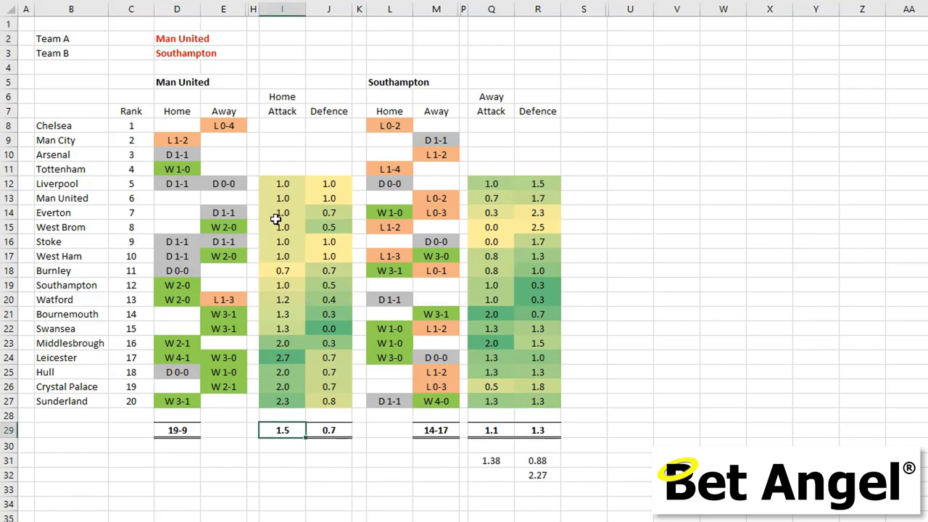
{"action": "left_click_drag", "start_coordinate": [281, 213], "coordinate": [287, 312]}
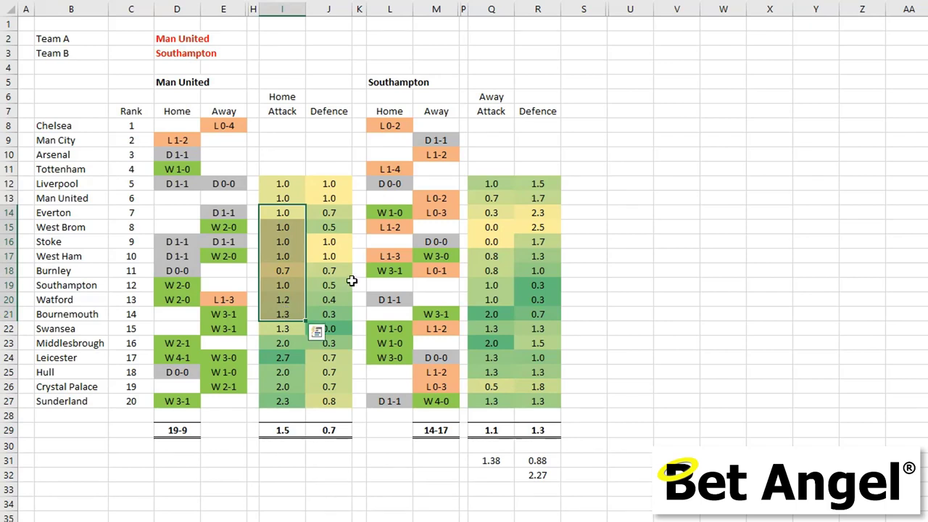
{"action": "left_click_drag", "start_coordinate": [330, 212], "coordinate": [330, 314]}
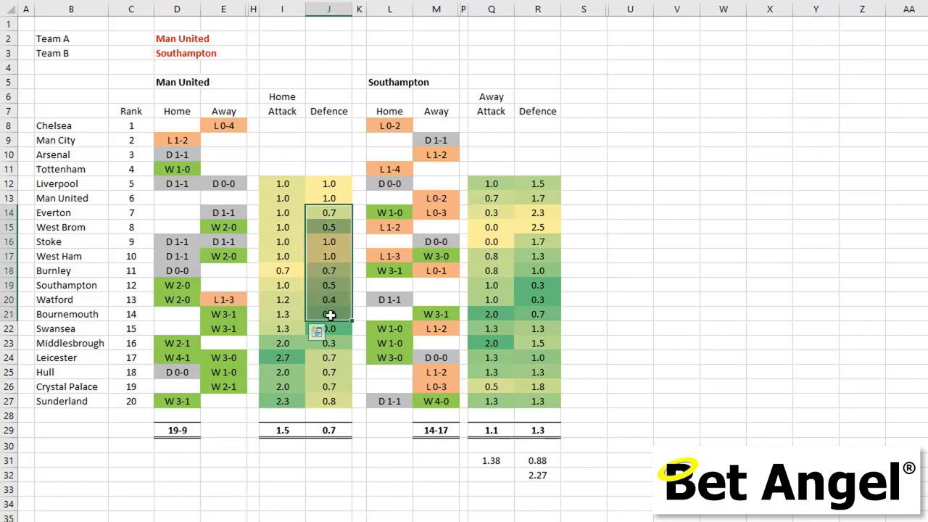
{"action": "left_click", "coordinate": [754, 139]}
{"action": "left_click", "coordinate": [687, 99]}
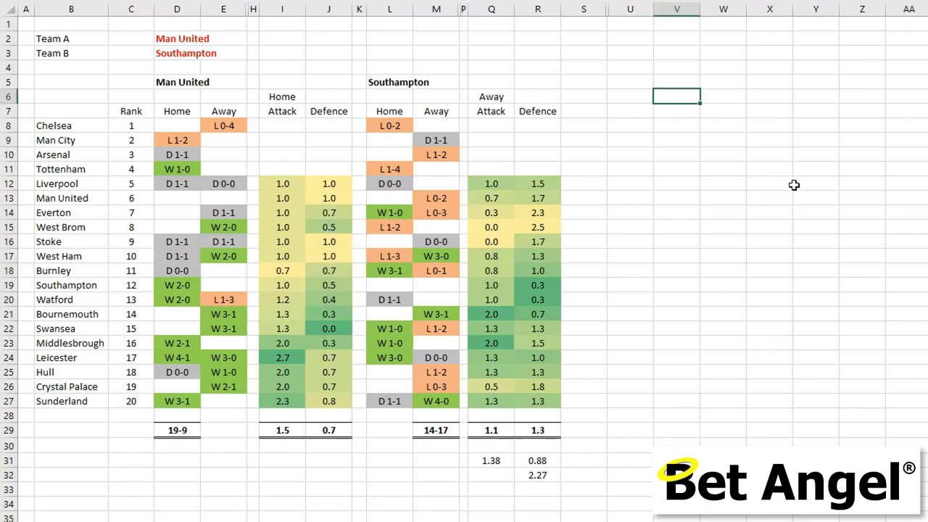
{"action": "type", "text": "1"}
{"action": "key", "text": "Tab"}
{"action": "type", "text": "0.6"}
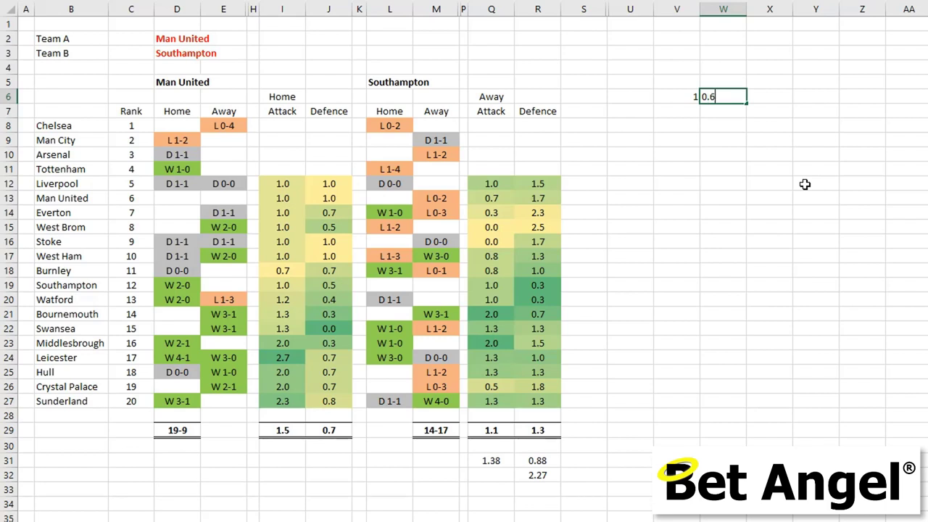
{"action": "key", "text": "Return"}
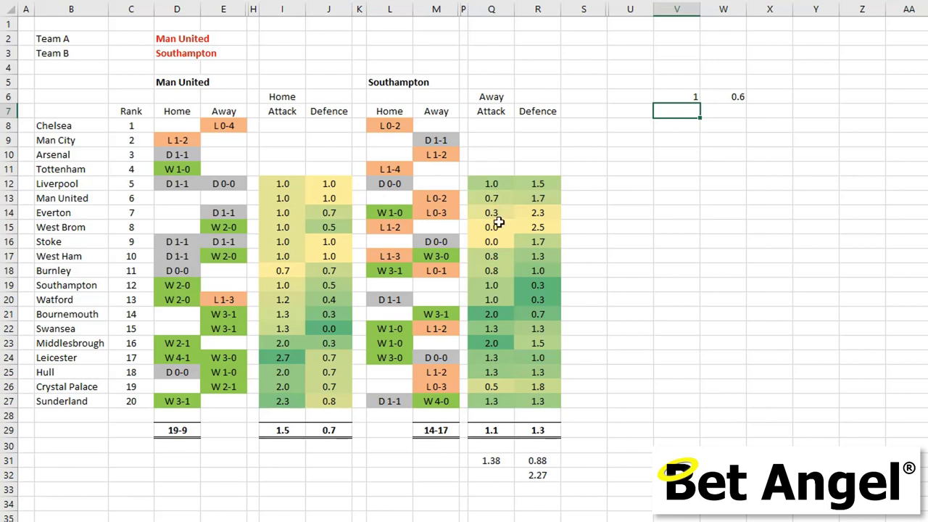
Review Southampton's away attack averages against teams around Man United's rank, and enter 0.5 in W7
{"action": "left_click_drag", "start_coordinate": [497, 218], "coordinate": [504, 316]}
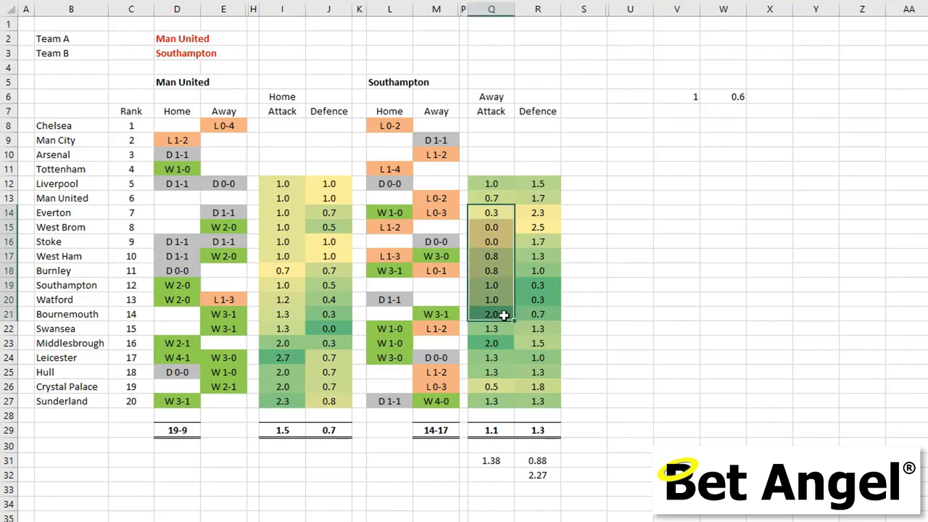
{"action": "left_click", "coordinate": [491, 226]}
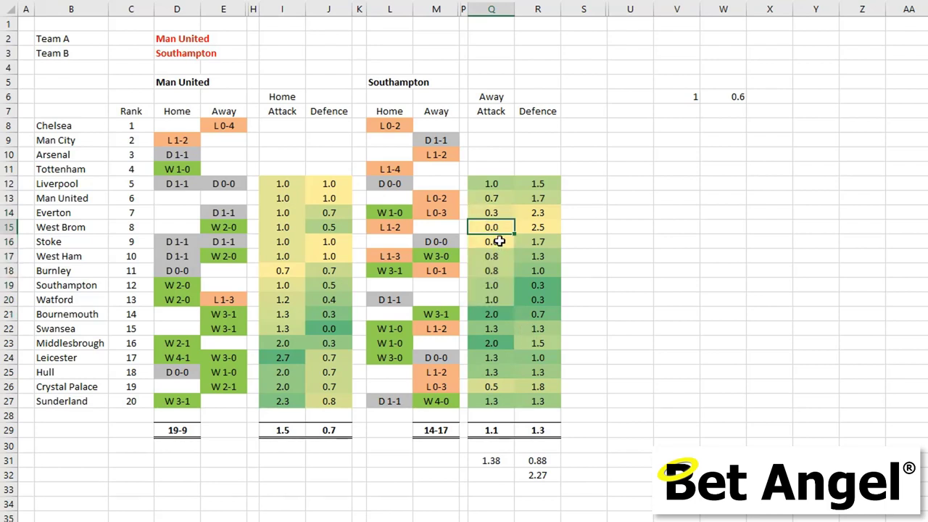
{"action": "left_click_drag", "start_coordinate": [498, 241], "coordinate": [495, 184]}
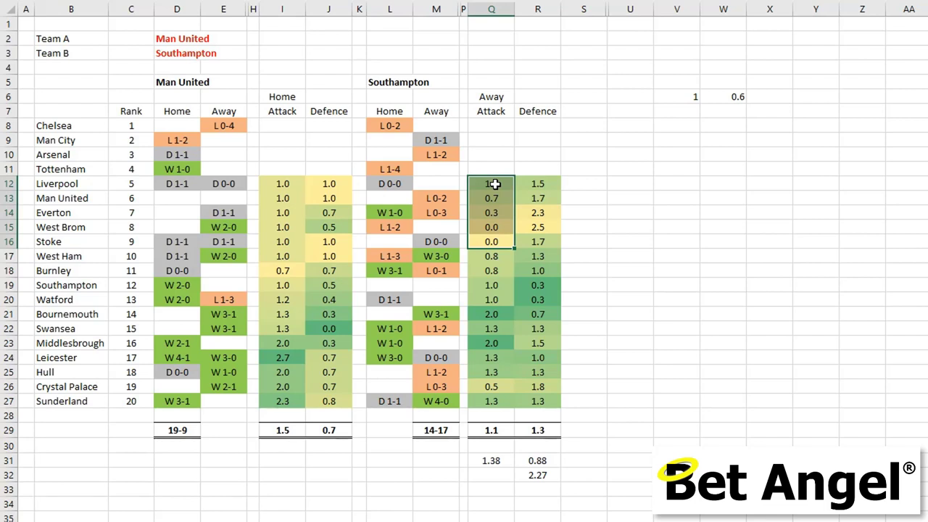
{"action": "left_click", "coordinate": [719, 110]}
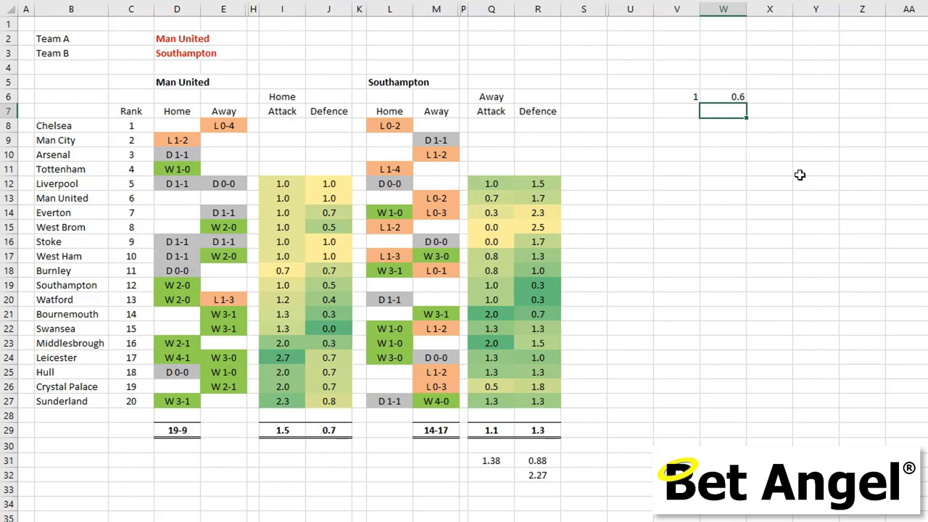
{"action": "left_click_drag", "start_coordinate": [485, 256], "coordinate": [488, 180]}
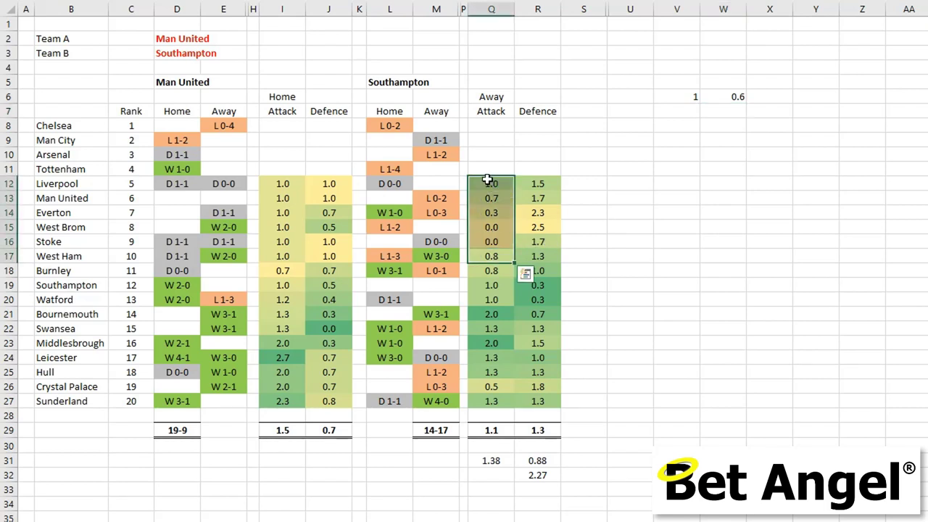
{"action": "left_click", "coordinate": [723, 140]}
{"action": "key", "text": "Up"}
{"action": "key", "text": "Up"}
{"action": "key", "text": "F2"}
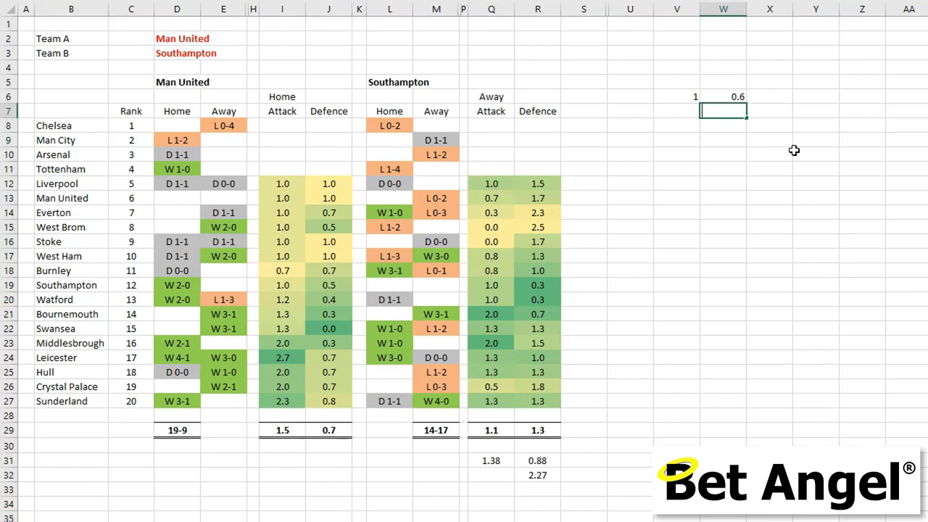
{"action": "type", "text": "0.5"}
{"action": "key", "text": "shift+Tab"}
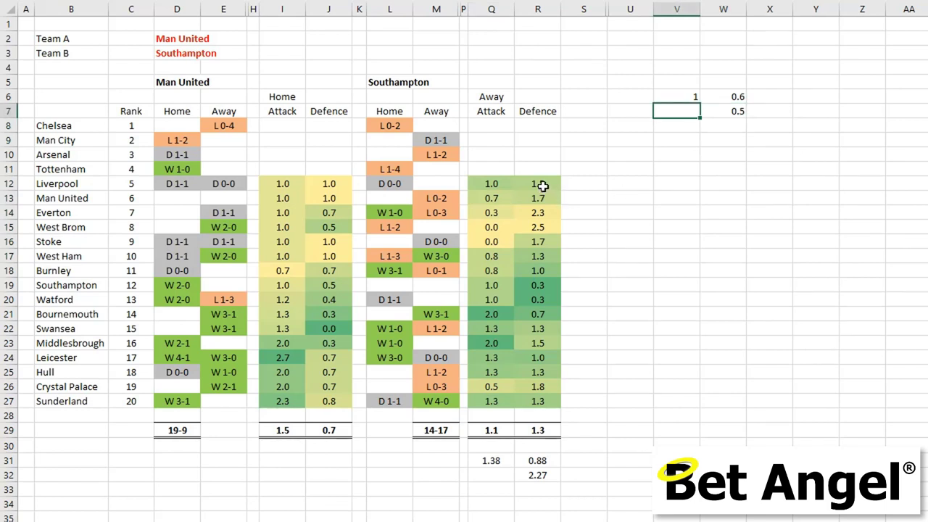
Review Southampton's away defence averages against teams ranked 5 to 10, and enter 1.8 in V7
{"action": "left_click_drag", "start_coordinate": [542, 187], "coordinate": [548, 255]}
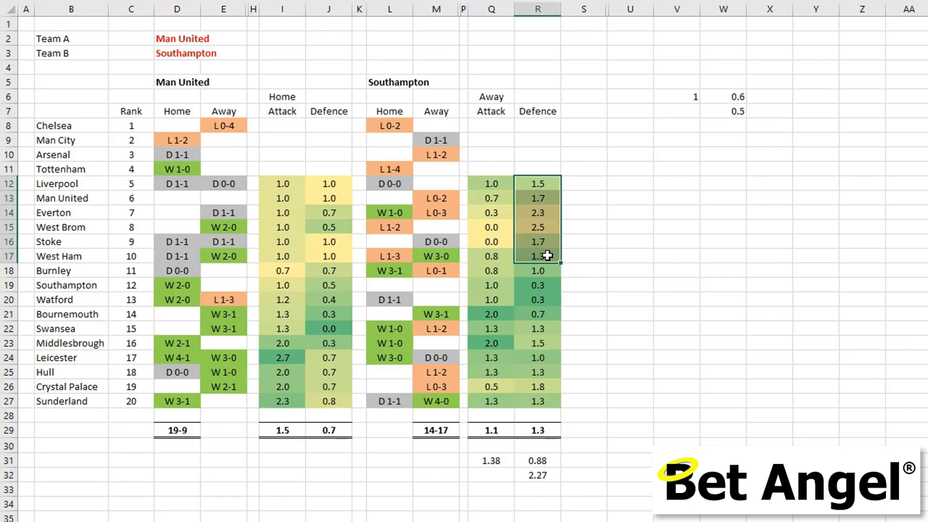
{"action": "key", "text": "Escape"}
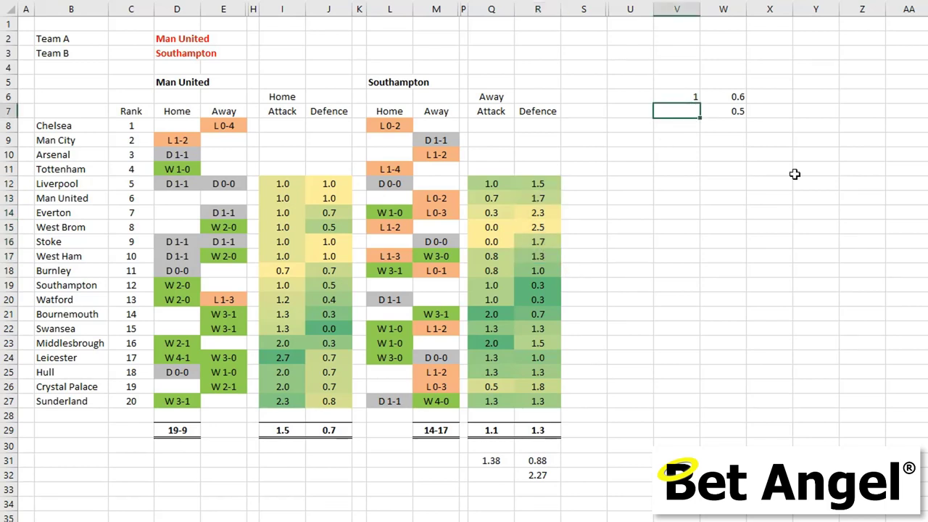
{"action": "type", "text": "1.8"}
{"action": "key", "text": "Return"}
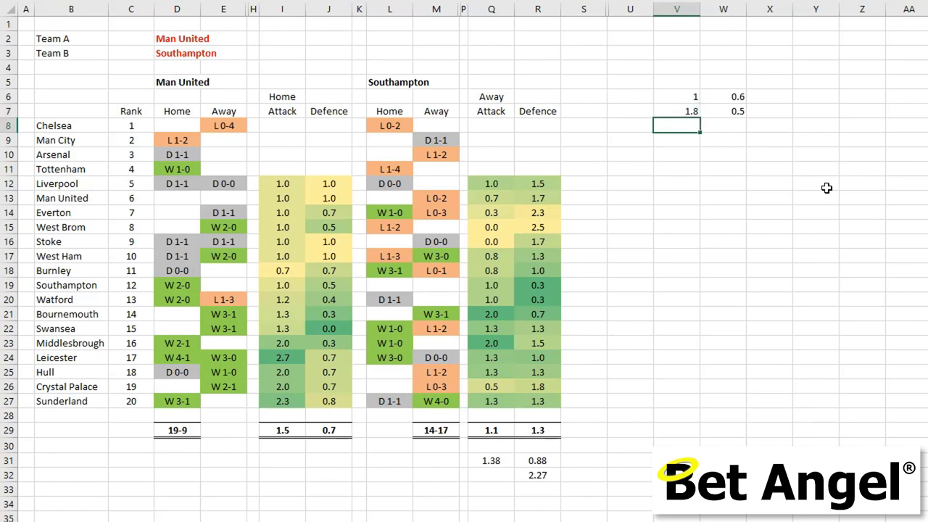
Total both columns of estimates with =V6+V7 in V8 and =W6+W7 in W8
{"action": "type", "text": "=V6+V7"}
{"action": "key", "text": "Return"}
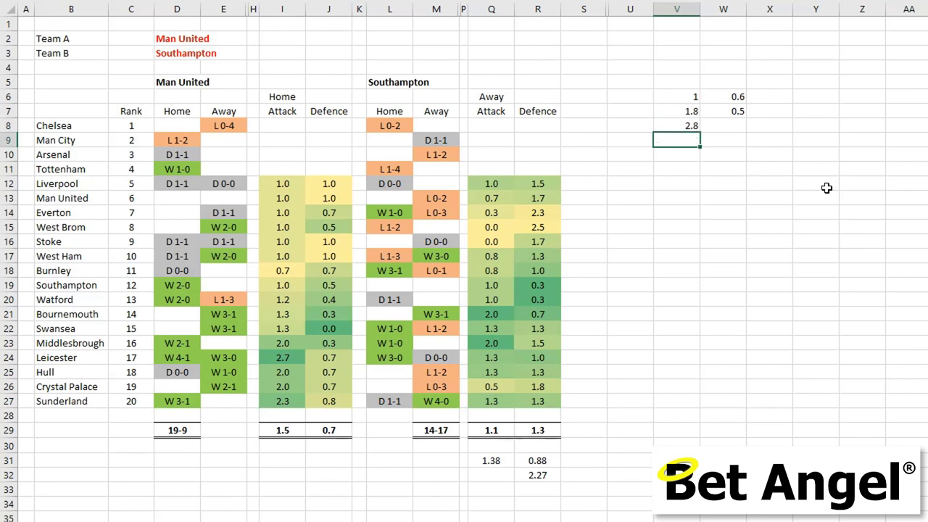
{"action": "key", "text": "Up"}
{"action": "key", "text": "Right"}
{"action": "type", "text": "="}
{"action": "key", "text": "Up"}
{"action": "type", "text": "/W7"}
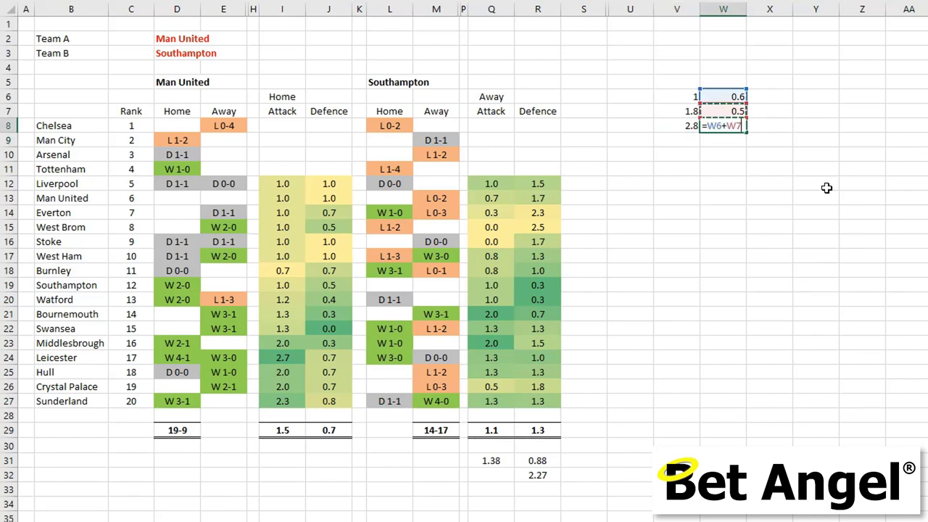
{"action": "key", "text": "Return"}
{"action": "key", "text": "Left"}
{"action": "key", "text": "Down"}
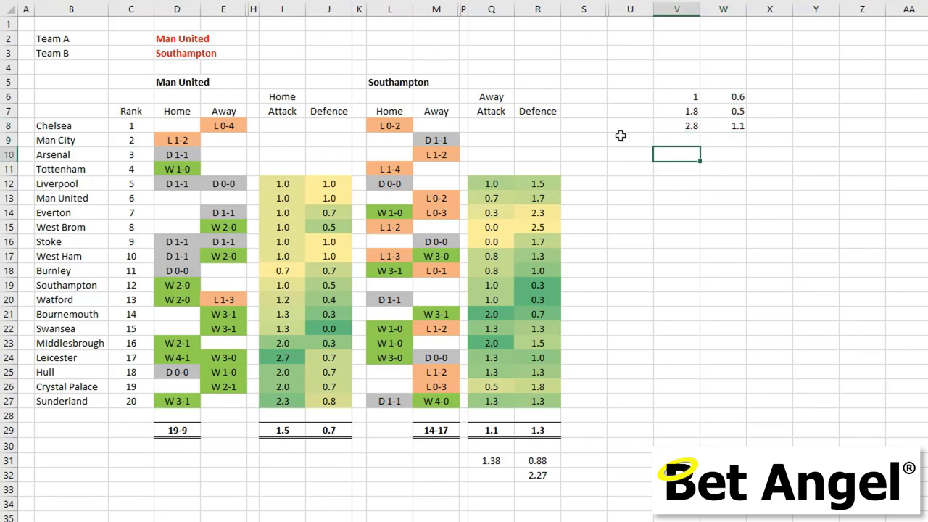
Swap the teams by copying Southampton into Team A and entering Man Utd as Team B
{"action": "left_click", "coordinate": [181, 40]}
{"action": "key", "text": "Down"}
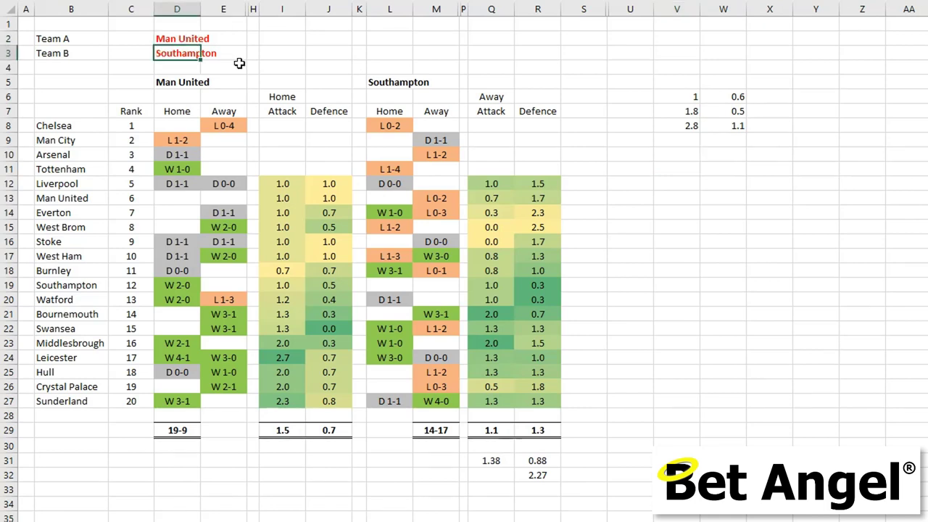
{"action": "key", "text": "ctrl+c"}
{"action": "key", "text": "Up"}
{"action": "key", "text": "ctrl+v"}
{"action": "key", "text": "Down"}
{"action": "type", "text": "Ma"}
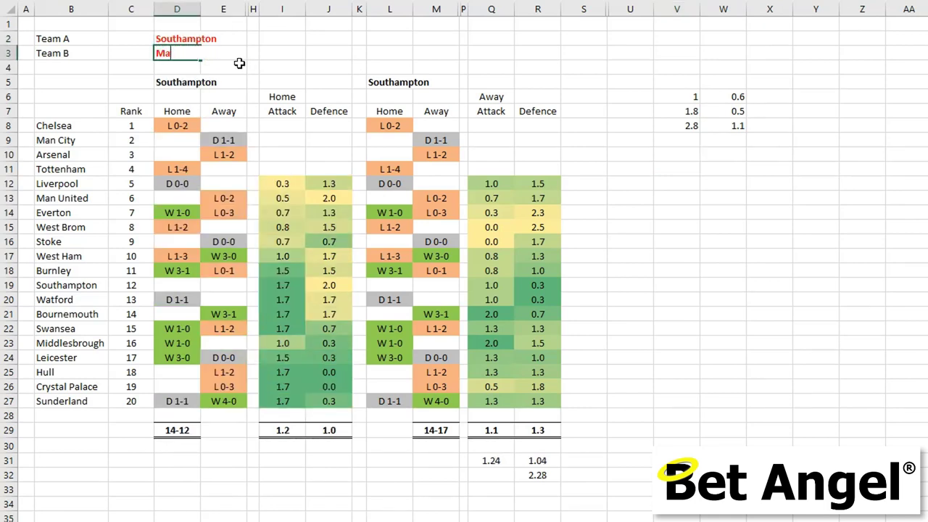
{"action": "type", "text": "n Utd"}
{"action": "key", "text": "Return"}
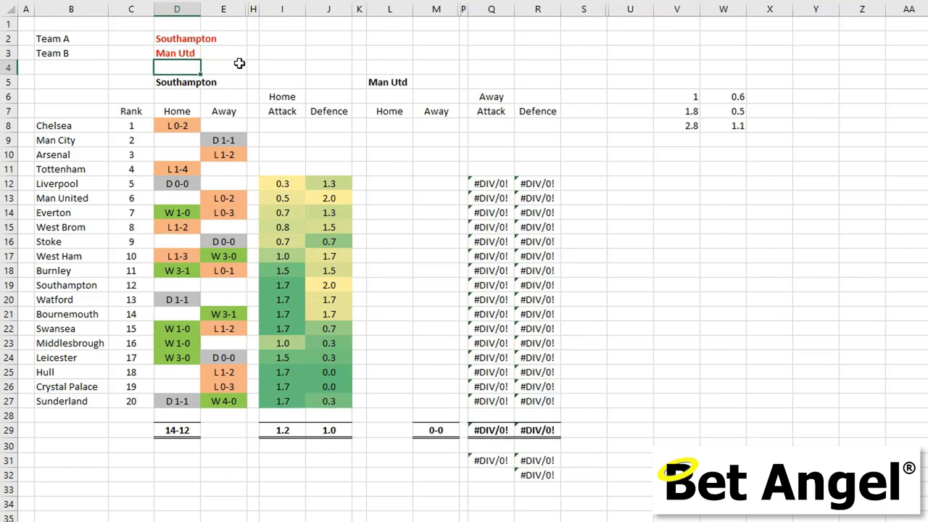
Correct the Team B name to Man United
{"action": "key", "text": "Up"}
{"action": "key", "text": "F2"}
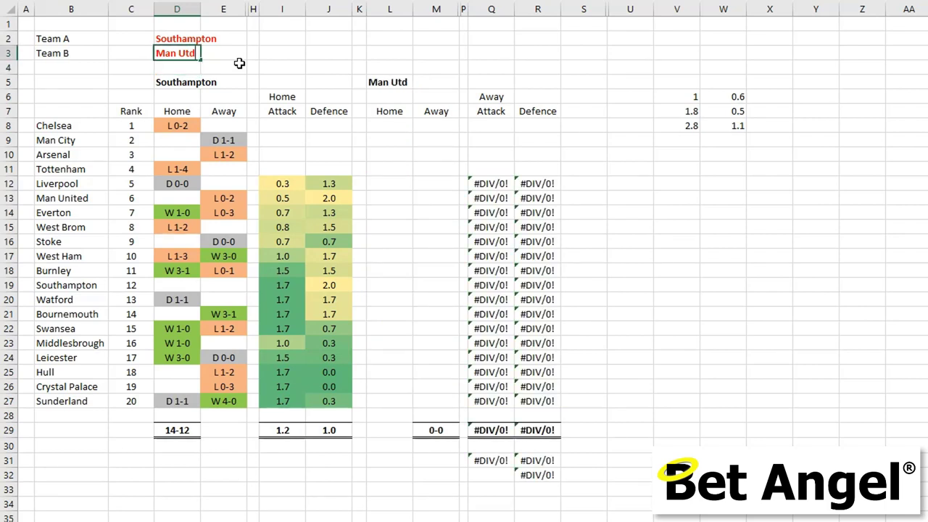
{"action": "key", "text": "BackSpace"}
{"action": "key", "text": "BackSpace"}
{"action": "type", "text": "ited"}
{"action": "key", "text": "Return"}
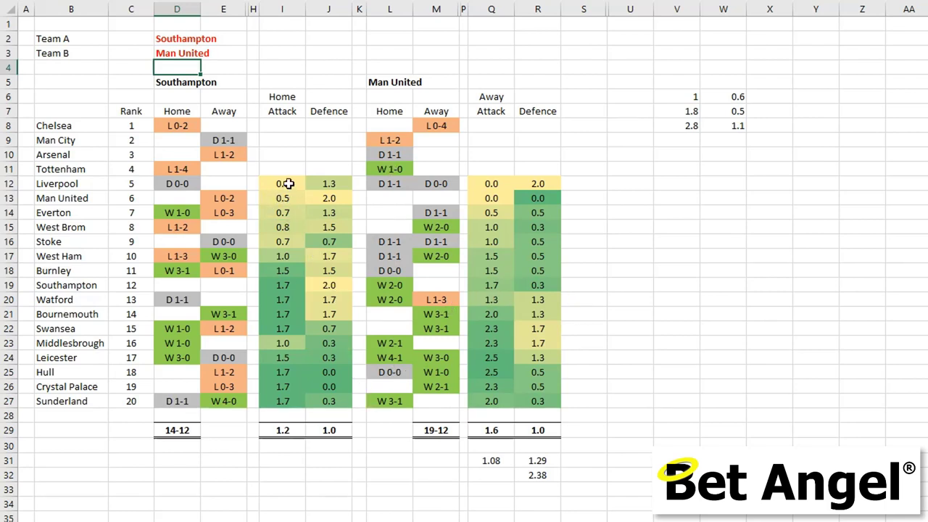
Review Southampton's home attack averages against teams ranked 5 to 10, and enter 0.7 in V10
{"action": "left_click_drag", "start_coordinate": [287, 184], "coordinate": [287, 252]}
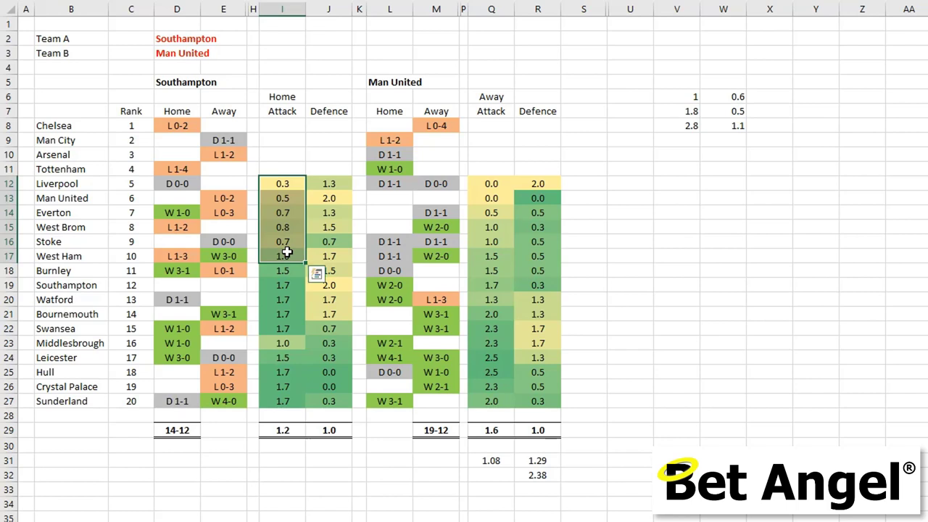
{"action": "left_click", "coordinate": [682, 168]}
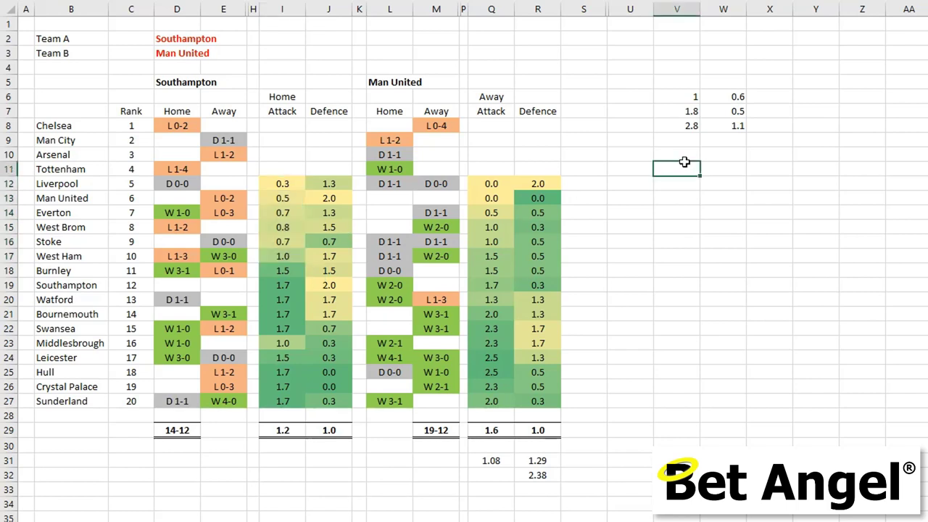
{"action": "key", "text": "Up"}
{"action": "type", "text": "0.7"}
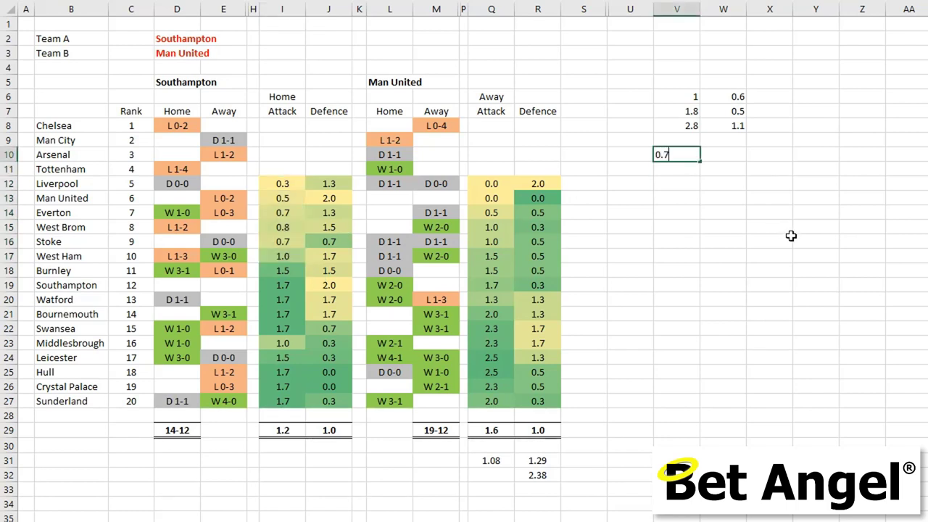
{"action": "key", "text": "Tab"}
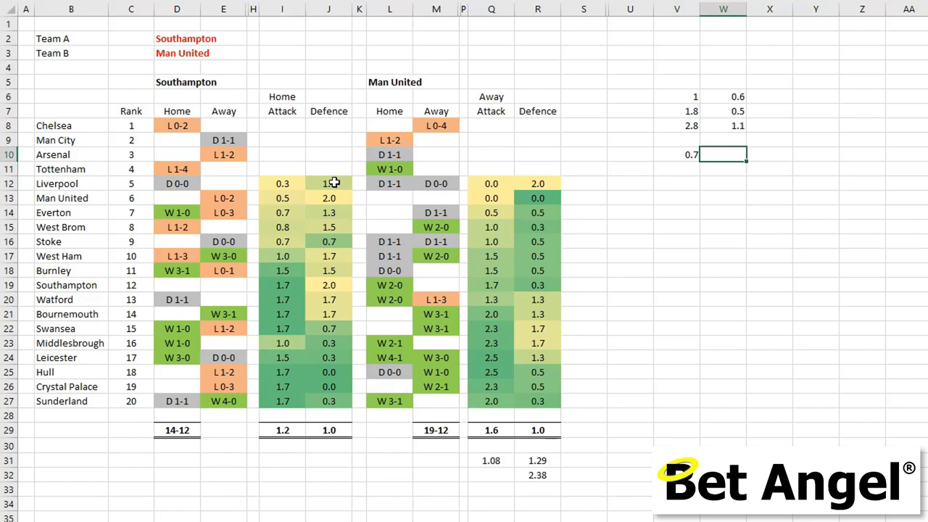
Review Southampton's home defence averages against teams ranked 5 to 10, and enter 1.4 in W10
{"action": "left_click_drag", "start_coordinate": [330, 183], "coordinate": [336, 260]}
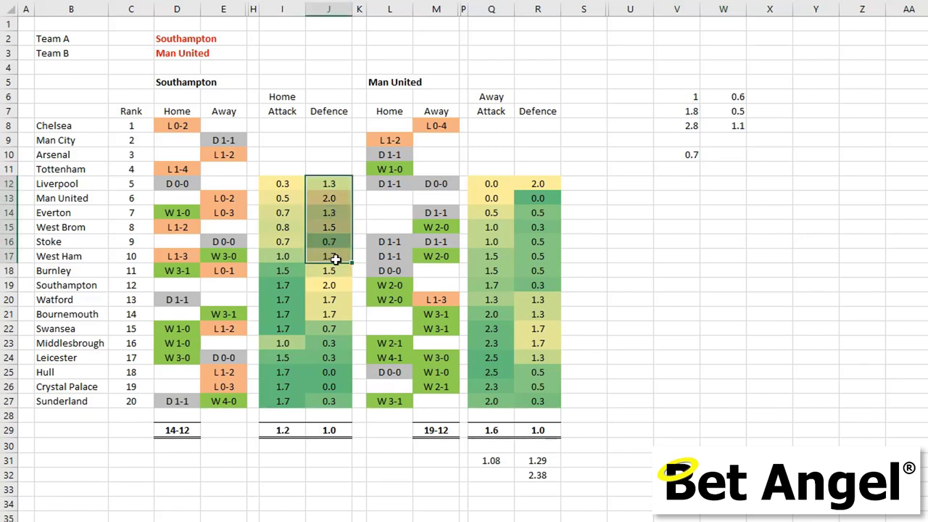
{"action": "left_click", "coordinate": [628, 183]}
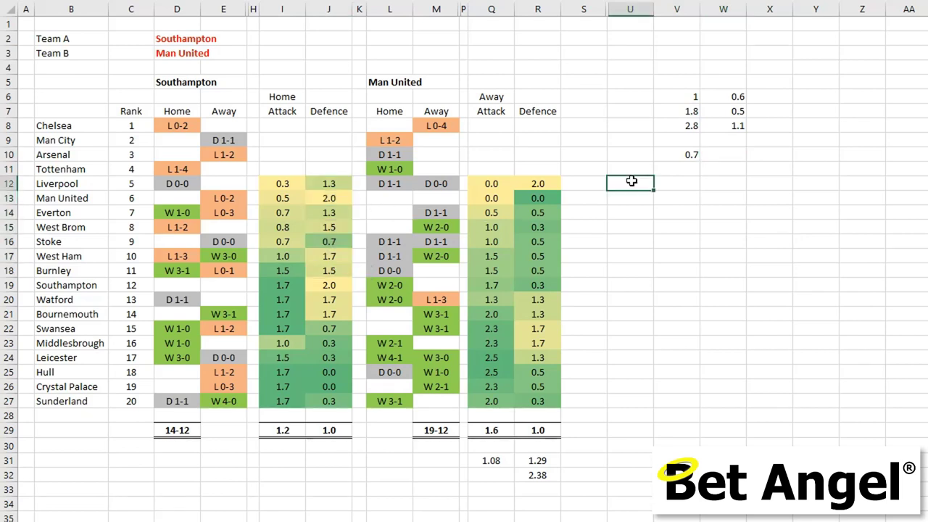
{"action": "left_click", "coordinate": [722, 154]}
{"action": "type", "text": "1.4"}
{"action": "key", "text": "Return"}
{"action": "key", "text": "Left"}
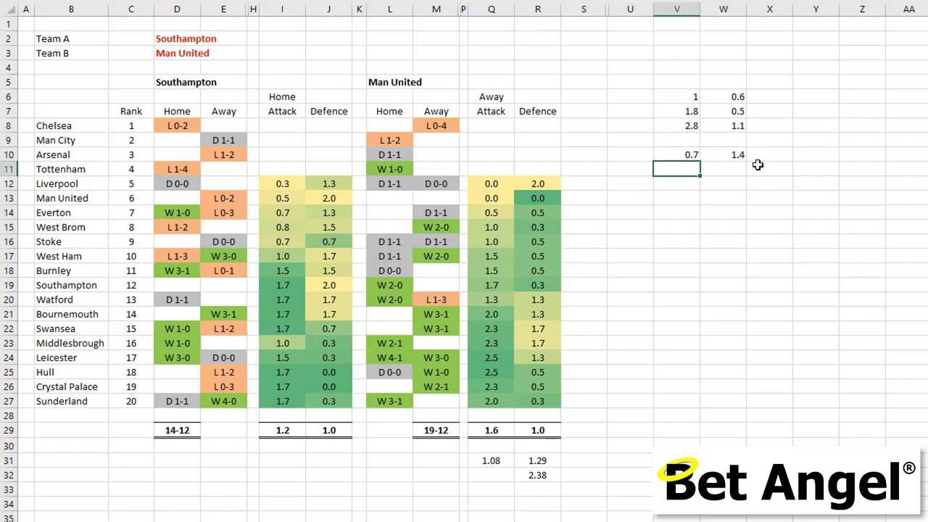
Review Southampton's results against the top seven and Man United's away attack averages for ranks 5 to 10, and enter 0.8 in W11
{"action": "left_click_drag", "start_coordinate": [170, 126], "coordinate": [216, 211]}
{"action": "left_click", "coordinate": [216, 211]}
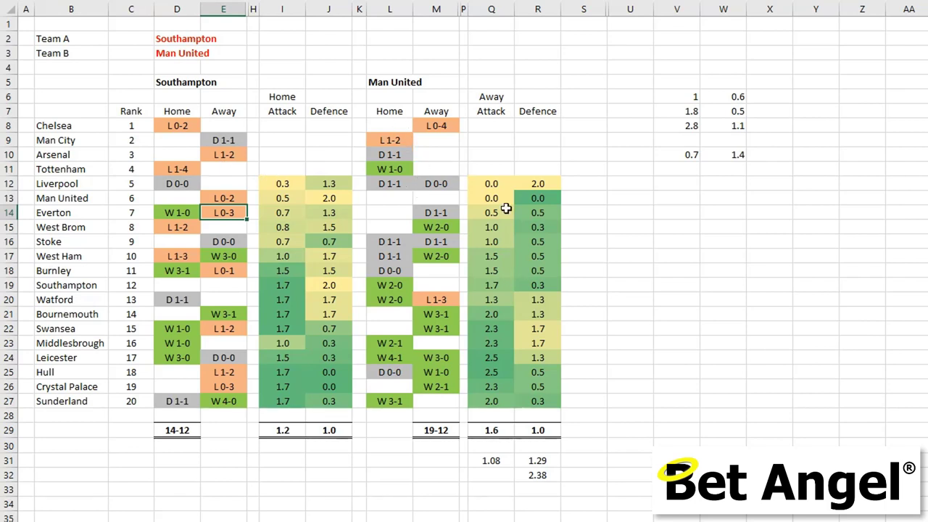
{"action": "left_click_drag", "start_coordinate": [493, 185], "coordinate": [494, 265]}
{"action": "left_click", "coordinate": [707, 224]}
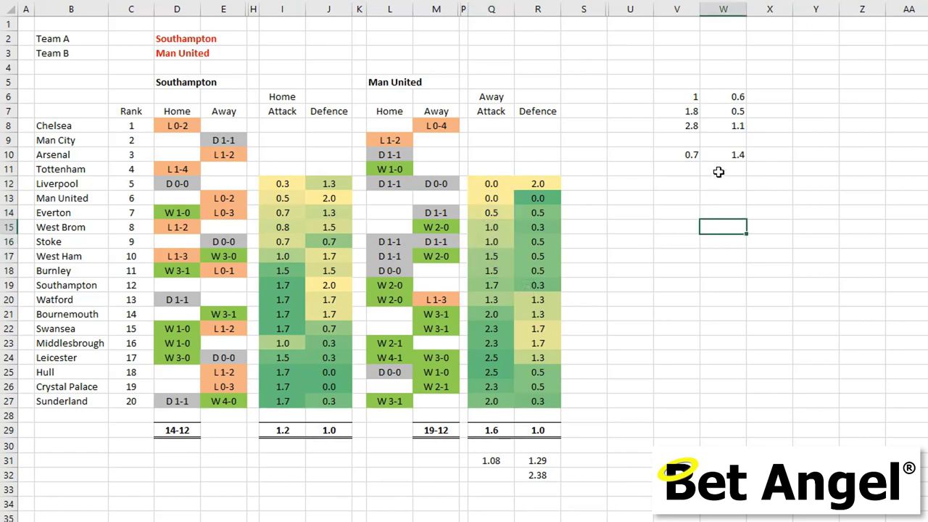
{"action": "left_click", "coordinate": [720, 171]}
{"action": "type", "text": "0.8"}
{"action": "key", "text": "Return"}
{"action": "key", "text": "Up"}
{"action": "key", "text": "Left"}
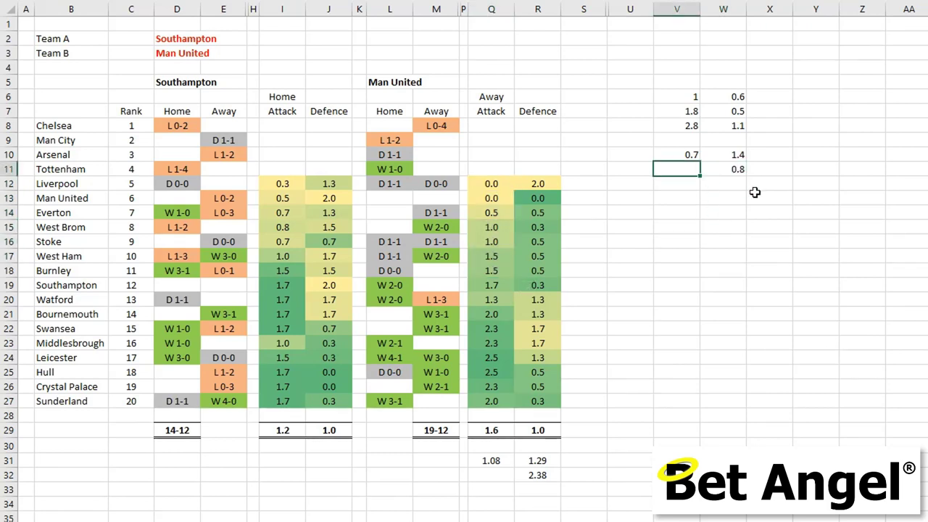
Review Man United's away defence averages against teams ranked 5 to 10, and enter 0.6 in V11
{"action": "left_click_drag", "start_coordinate": [544, 184], "coordinate": [543, 261]}
{"action": "left_click", "coordinate": [696, 166]}
{"action": "type", "text": "0.6"}
{"action": "key", "text": "Return"}
Total V10:V11 with a SUM formula in V12 and copy it to W12
{"action": "type", "text": "=sum("}
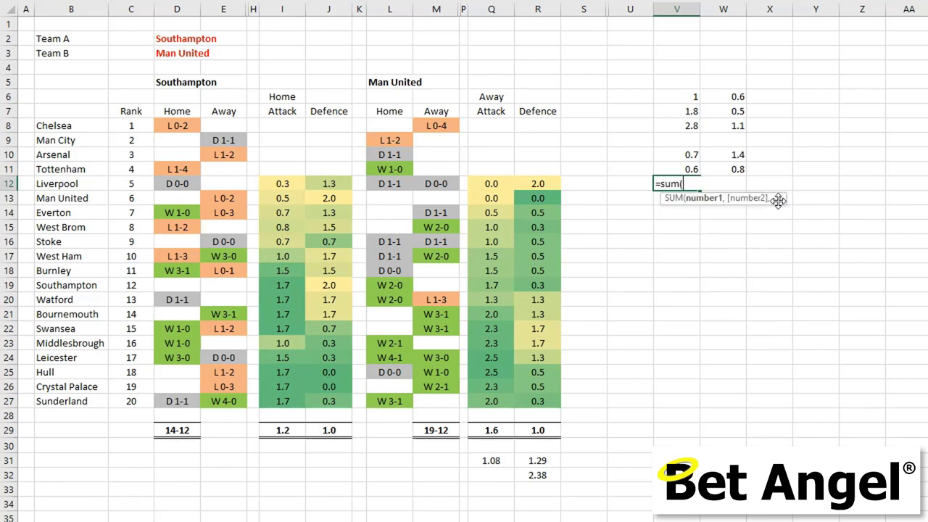
{"action": "key", "text": "Up"}
{"action": "key", "text": "shift+Up"}
{"action": "key", "text": "Return"}
{"action": "key", "text": "Up"}
{"action": "key", "text": "ctrl+c"}
{"action": "key", "text": "Right"}
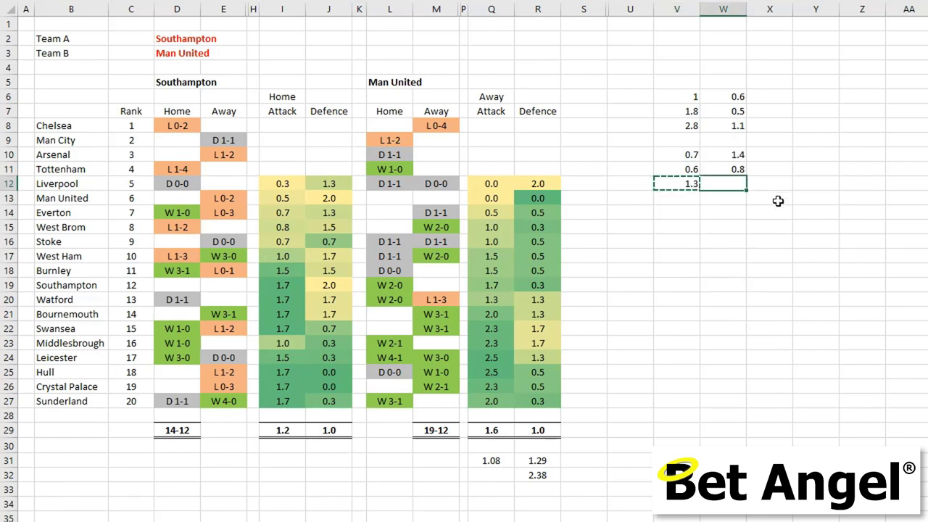
{"action": "key", "text": "ctrl+v"}
Enter Man United's total of 2.2 in V14 and Southampton's total of 1.3 in W14
{"action": "key", "text": "Left"}
{"action": "key", "text": "Up"}
{"action": "key", "text": "shift+Up"}
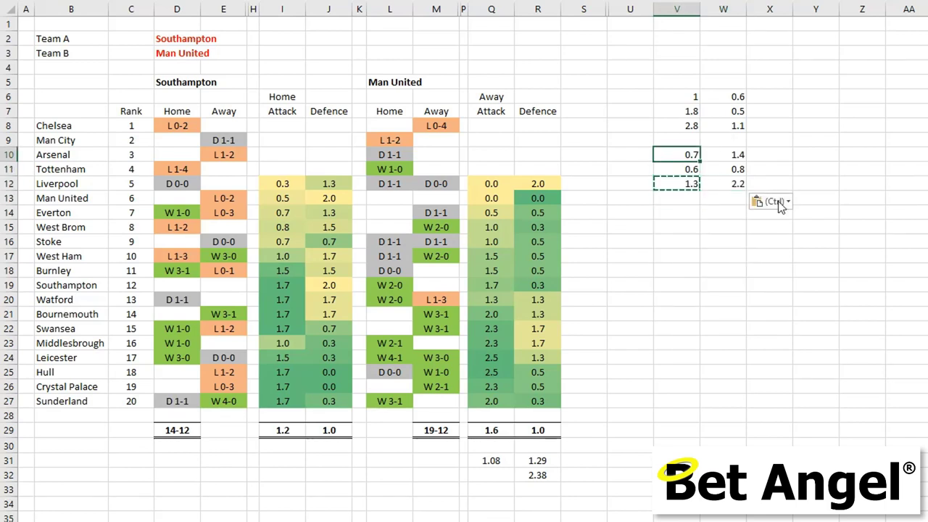
{"action": "key", "text": "shift+Down"}
{"action": "key", "text": "Down"}
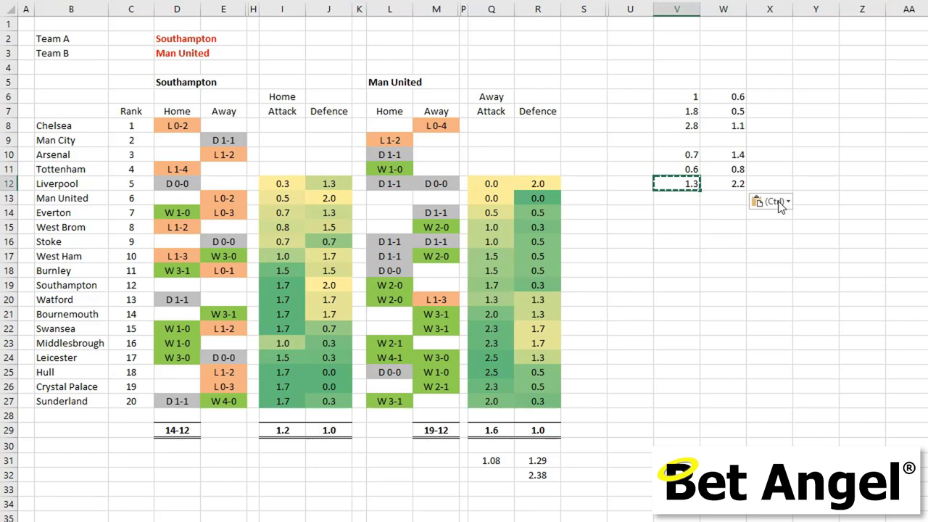
{"action": "key", "text": "Down"}
{"action": "key", "text": "Down"}
{"action": "type", "text": "1.3"}
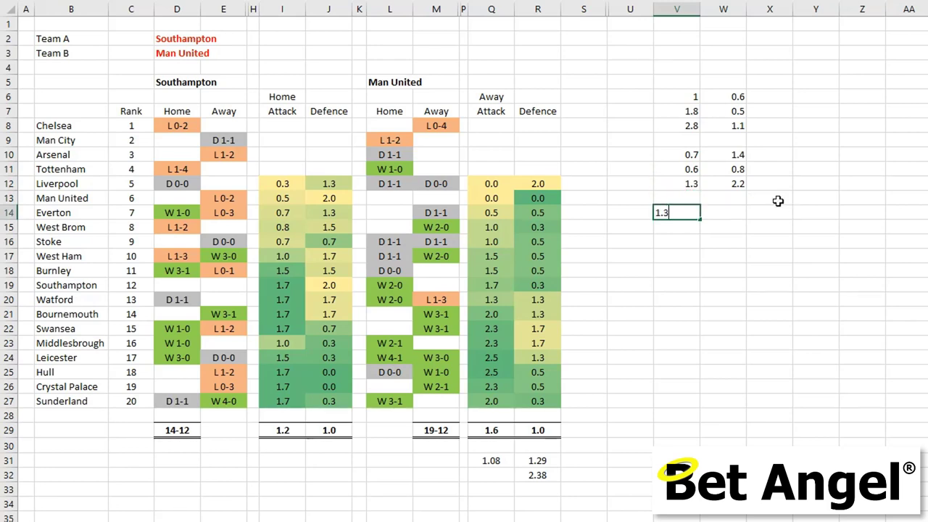
{"action": "key", "text": "ctrl+Return"}
{"action": "type", "text": "2.2"}
{"action": "key", "text": "Tab"}
{"action": "type", "text": "1.3"}
{"action": "key", "text": "Return"}
Enter the first pair of totals below, with 2.8 in V15 and 1.1 in W15
{"action": "type", "text": "2.8"}
{"action": "key", "text": "Tab"}
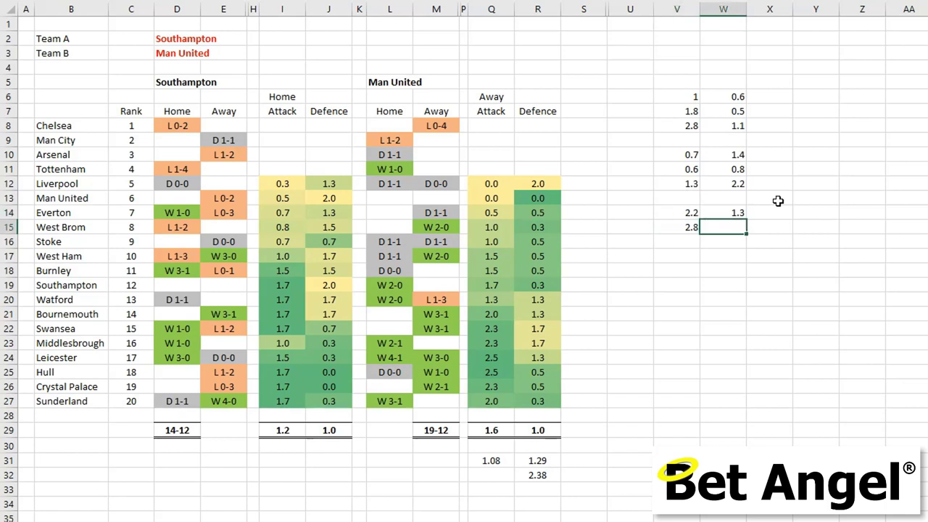
{"action": "type", "text": "1.1"}
{"action": "key", "text": "Return"}
Average V14:V15 with an AVERAGE formula in V16 and copy it to W16
{"action": "key", "text": "Left"}
{"action": "key", "text": "Right"}
{"action": "type", "text": "=av"}
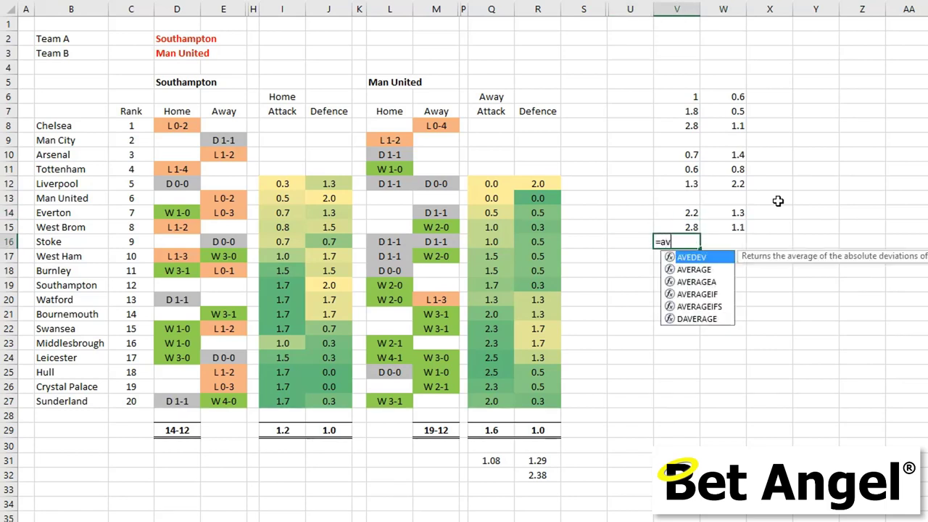
{"action": "type", "text": "erage("}
{"action": "key", "text": "Up"}
{"action": "key", "text": "shift+Up"}
{"action": "key", "text": "Return"}
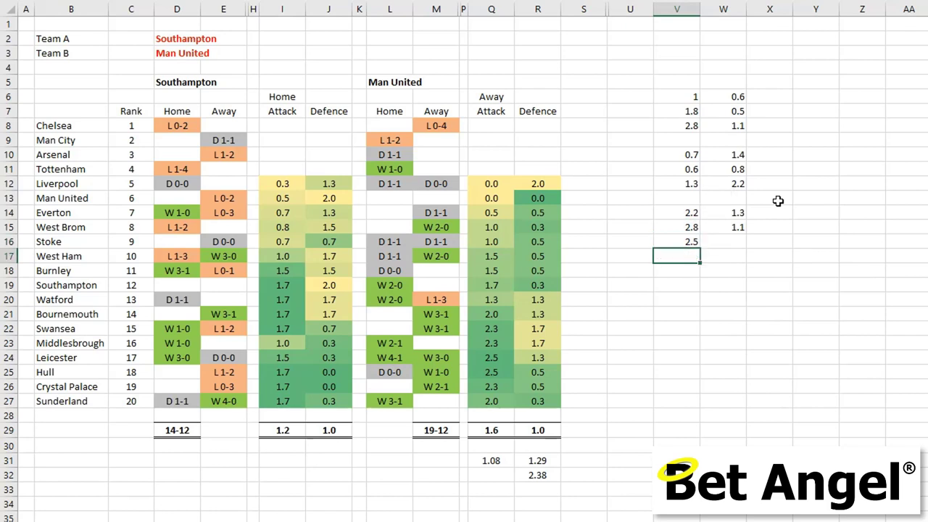
{"action": "key", "text": "Up"}
{"action": "key", "text": "ctrl+c"}
{"action": "key", "text": "Right"}
{"action": "key", "text": "ctrl+v"}
{"action": "key", "text": "Escape"}
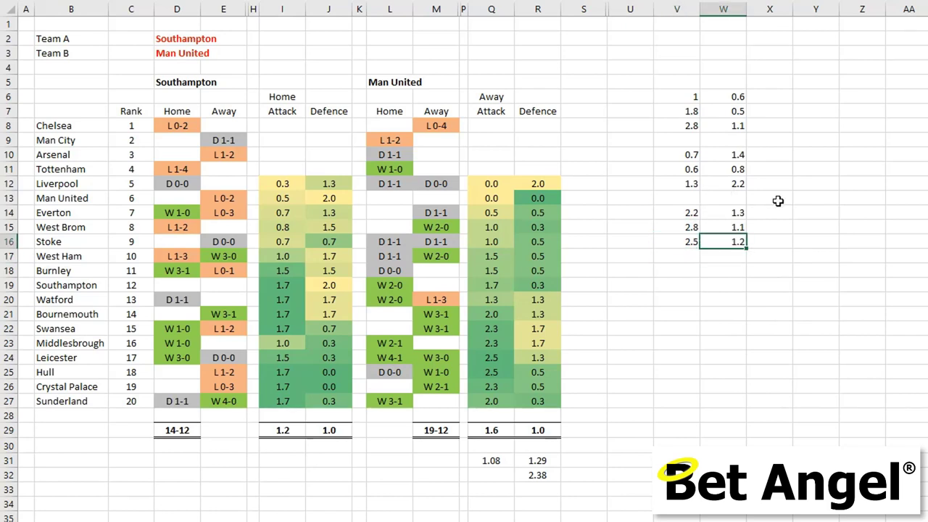
Move the two averages from V16:W16 down one row to V17:W17
{"action": "key", "text": "Down"}
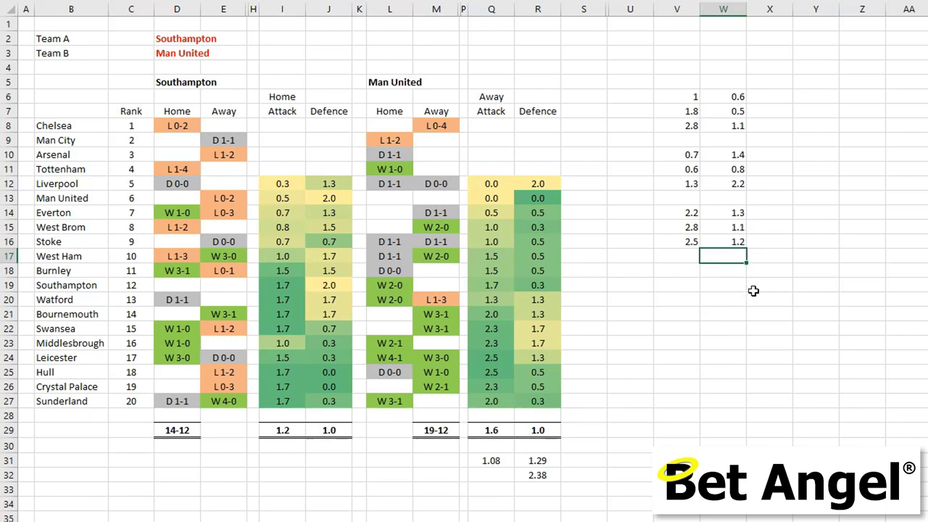
{"action": "key", "text": "Up"}
{"action": "key", "text": "shift+Left"}
{"action": "key", "text": "ctrl+v"}
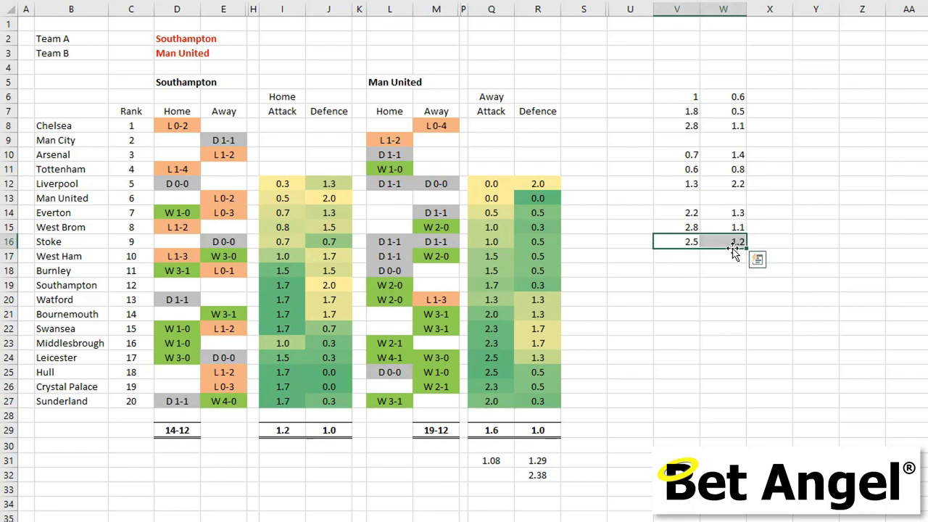
{"action": "left_click_drag", "start_coordinate": [734, 250], "coordinate": [734, 264]}
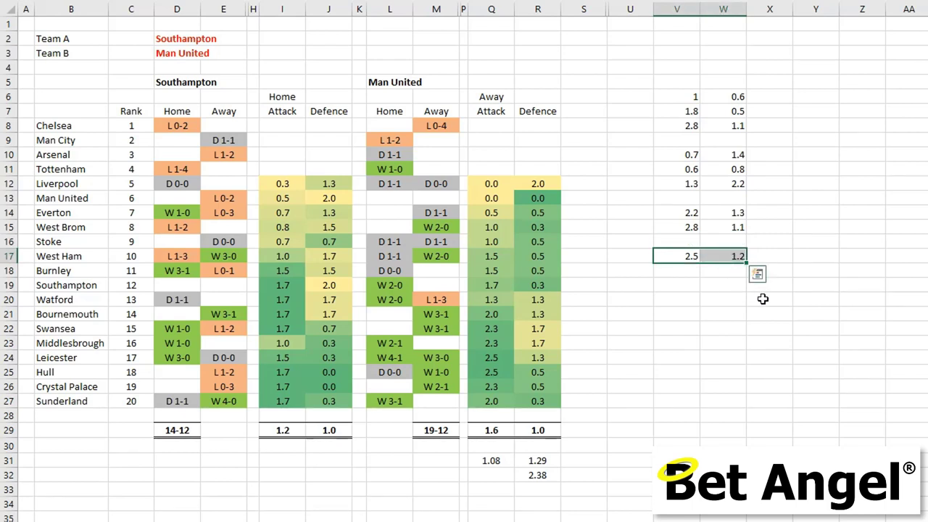
Calculate the difference between the two averages with =V17-W17 in W18
{"action": "key", "text": "Down"}
{"action": "key", "text": "Right"}
{"action": "type", "text": "="}
{"action": "key", "text": "Up"}
{"action": "key", "text": "Left"}
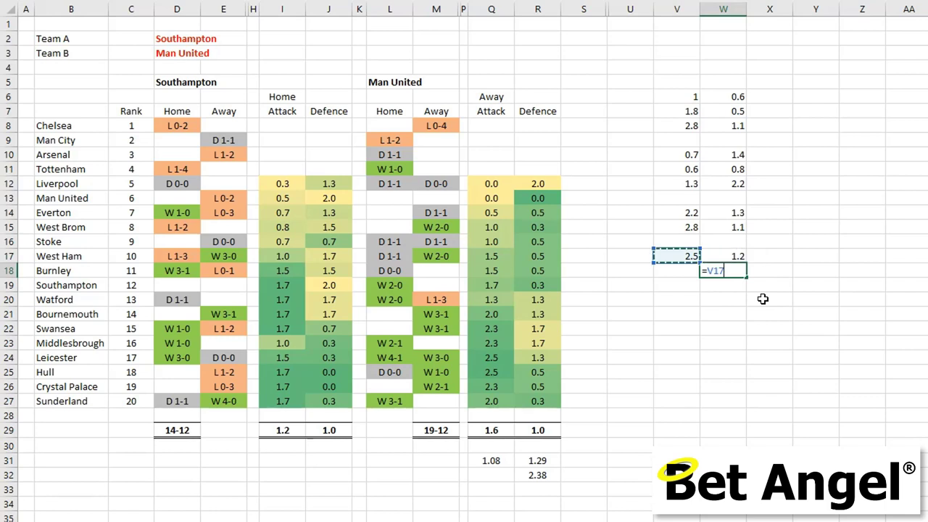
{"action": "type", "text": "-"}
{"action": "key", "text": "Up"}
{"action": "key", "text": "ctrl+Return"}
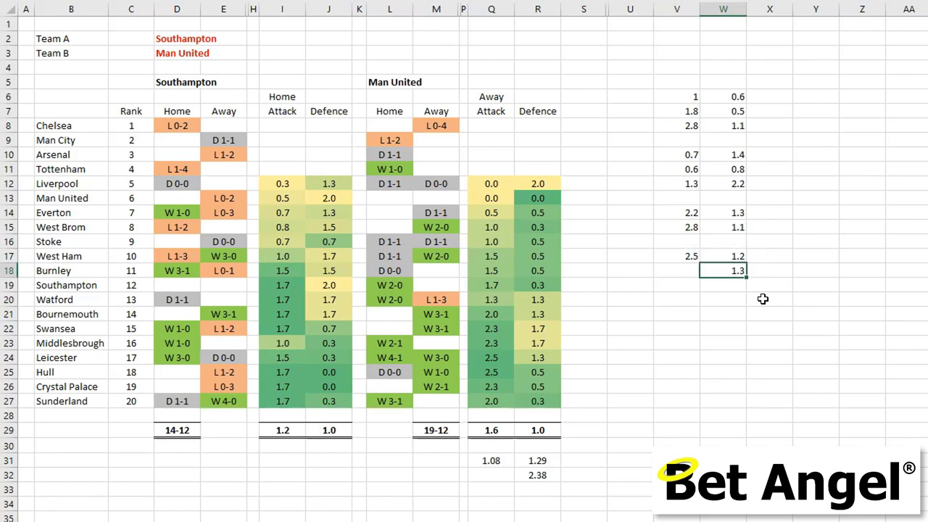
{"action": "key", "text": "Up"}
{"action": "key", "text": "Left"}
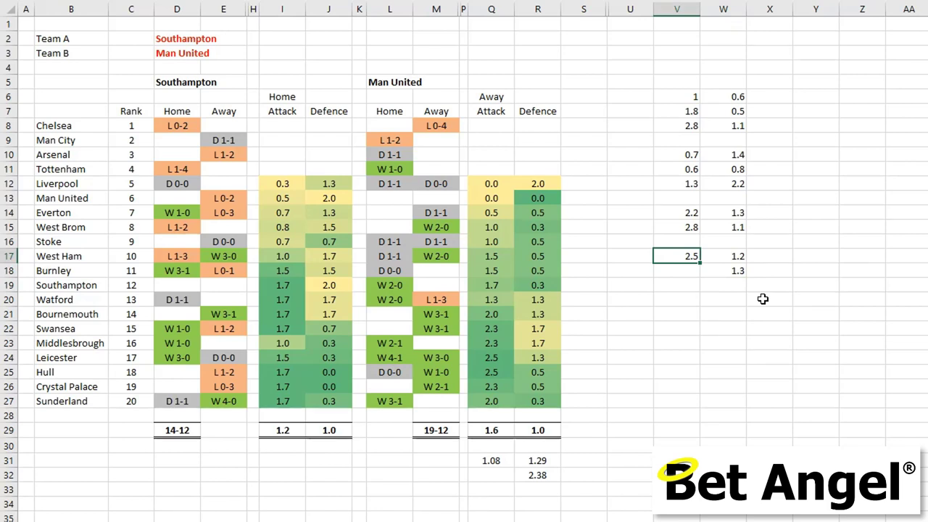
{"action": "key", "text": "Right"}
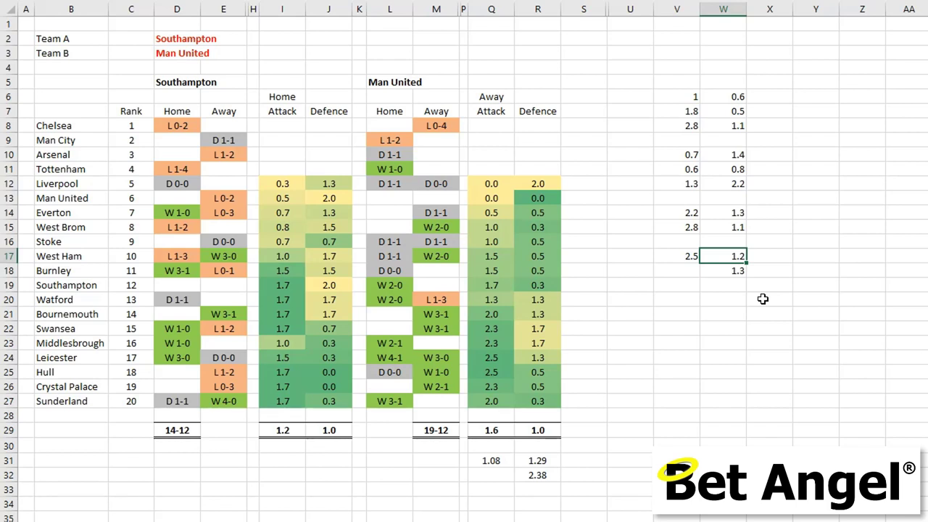
{"action": "key", "text": "Left"}
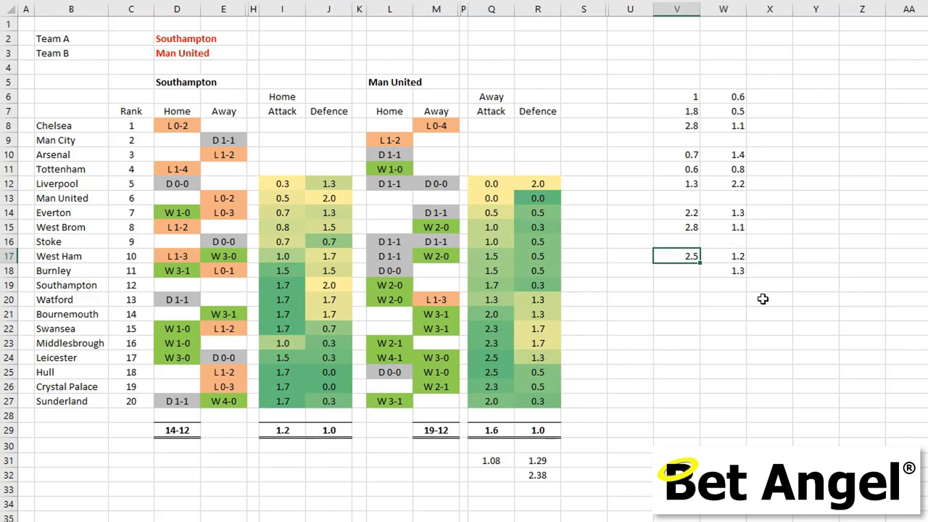
{"action": "key", "text": "Right"}
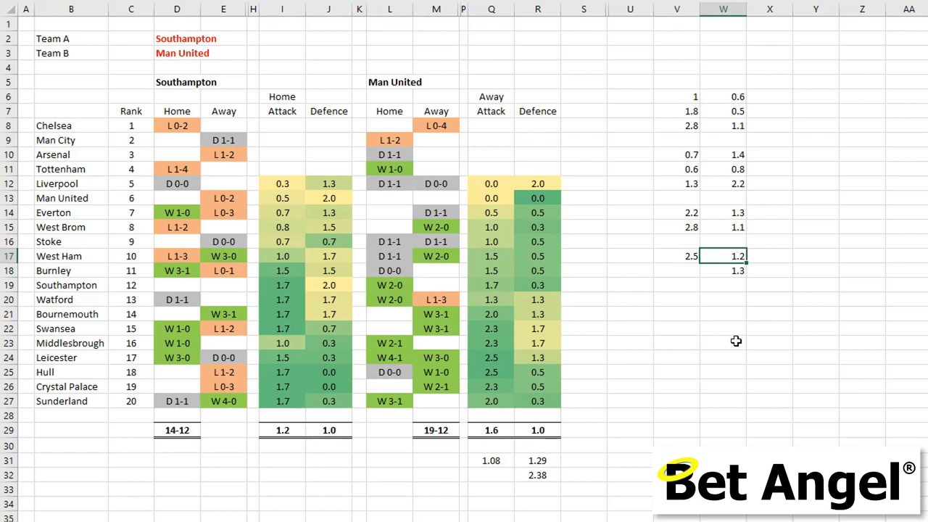
{"action": "left_click_drag", "start_coordinate": [731, 284], "coordinate": [701, 259]}
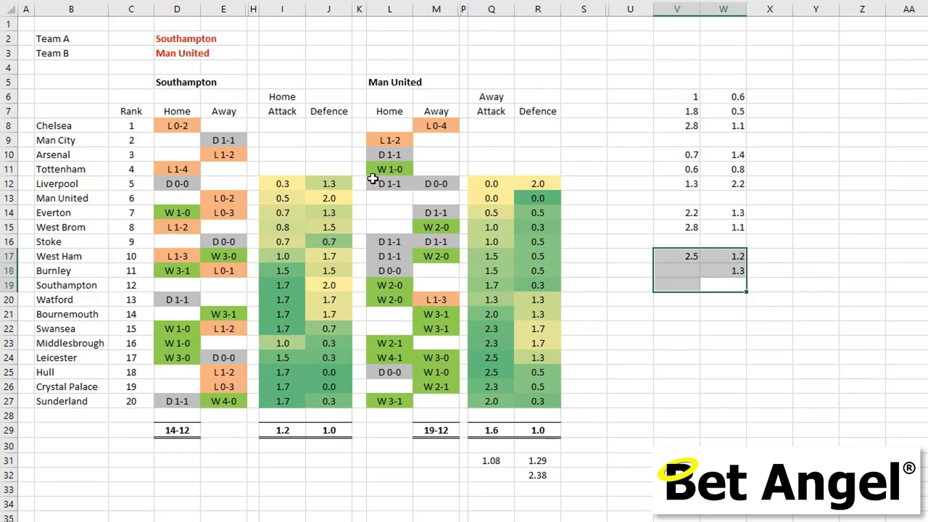
{"action": "left_click", "coordinate": [762, 311]}
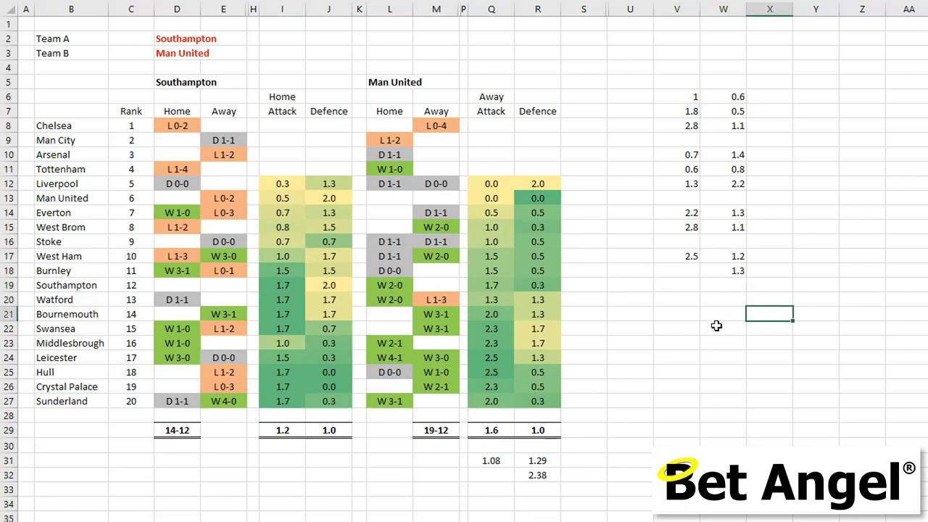